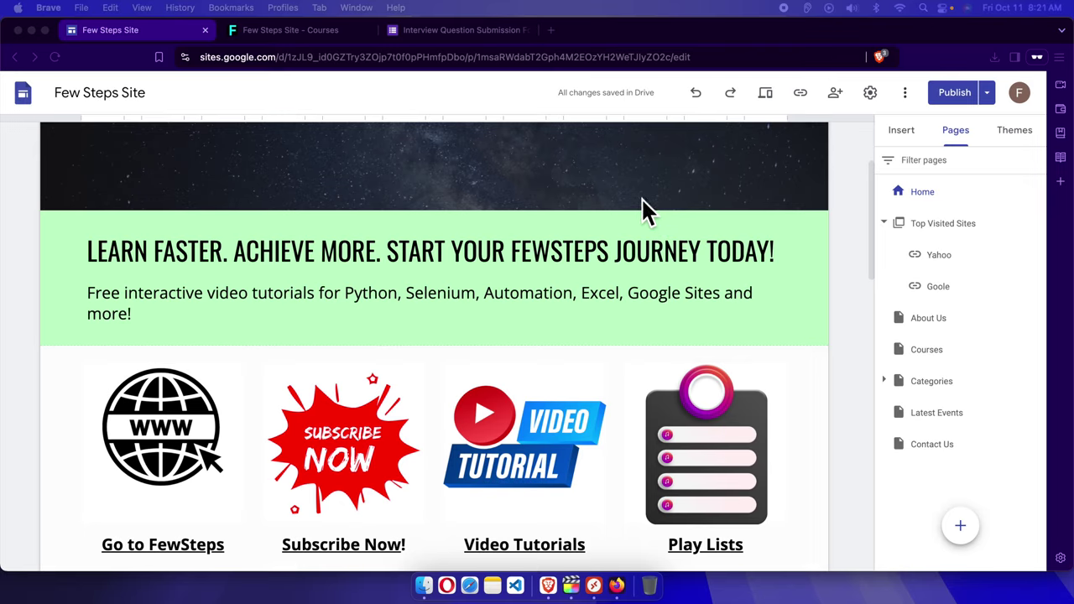
Switch to the browser tab holding the Interview Question Submission Form
left_click(450, 33)
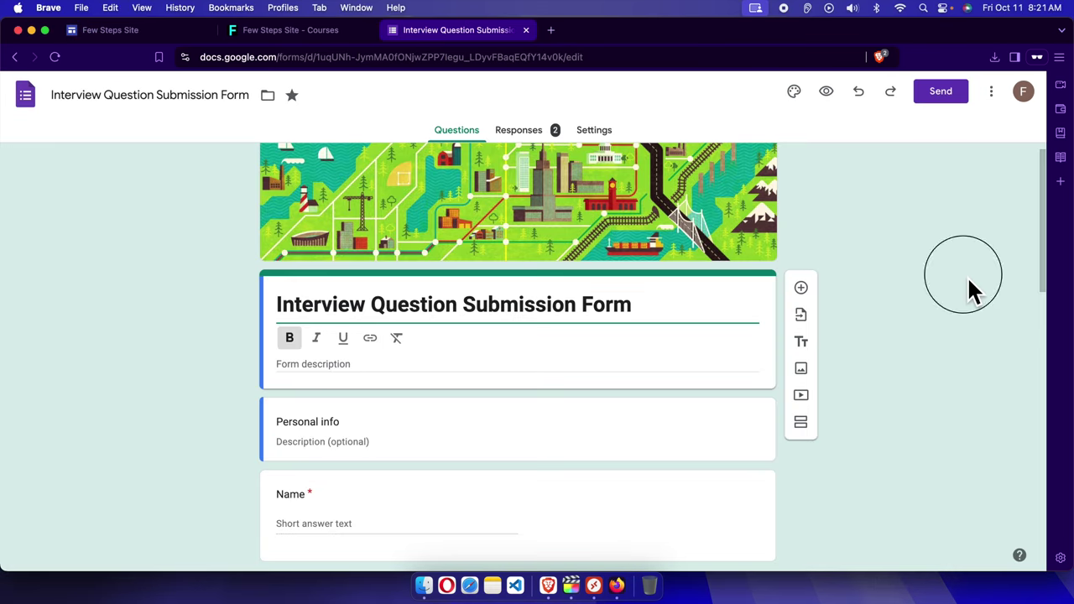
Scroll through the form's questions, glance at the published Courses page, and come back to the form
scroll(484, 335, "down", 2)
scroll(486, 334, "down", 1)
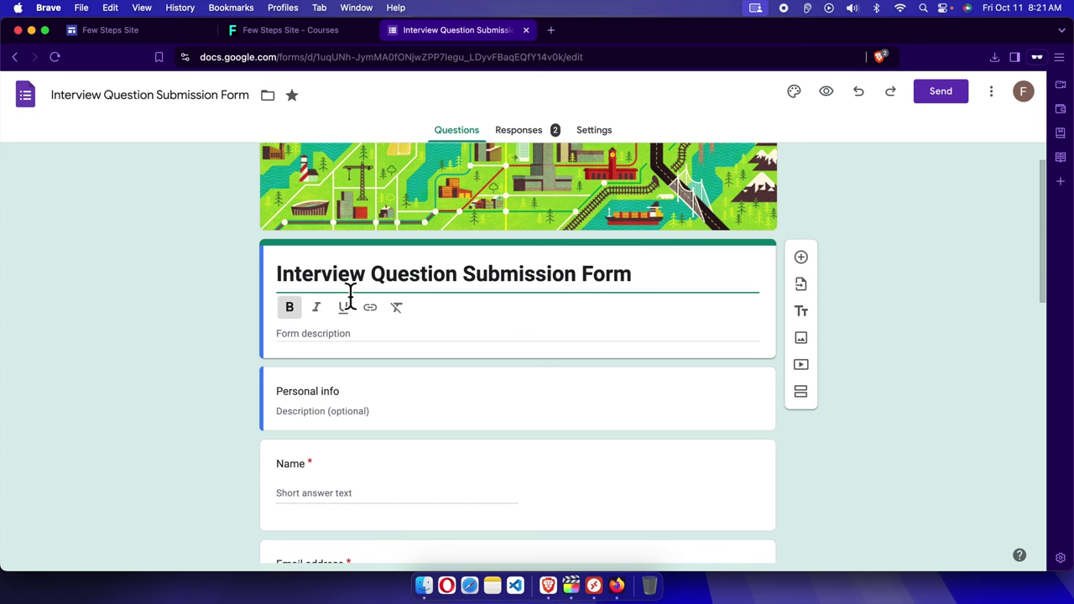
left_click(302, 30)
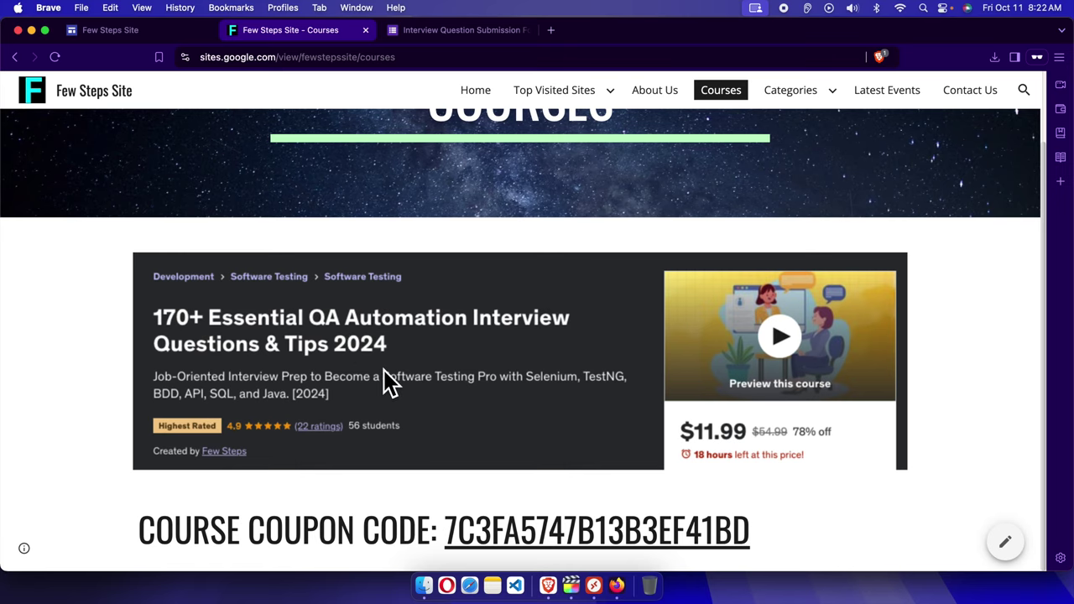
left_click(440, 33)
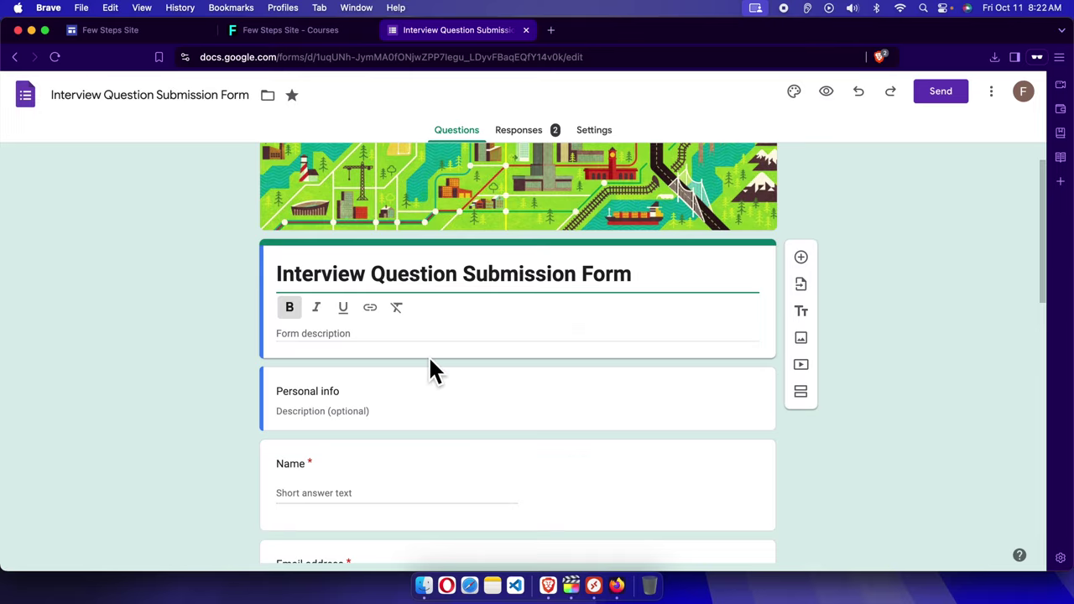
Review the form questions again, then switch to the Few Steps Site - Courses tab
scroll(430, 362, "down", 1)
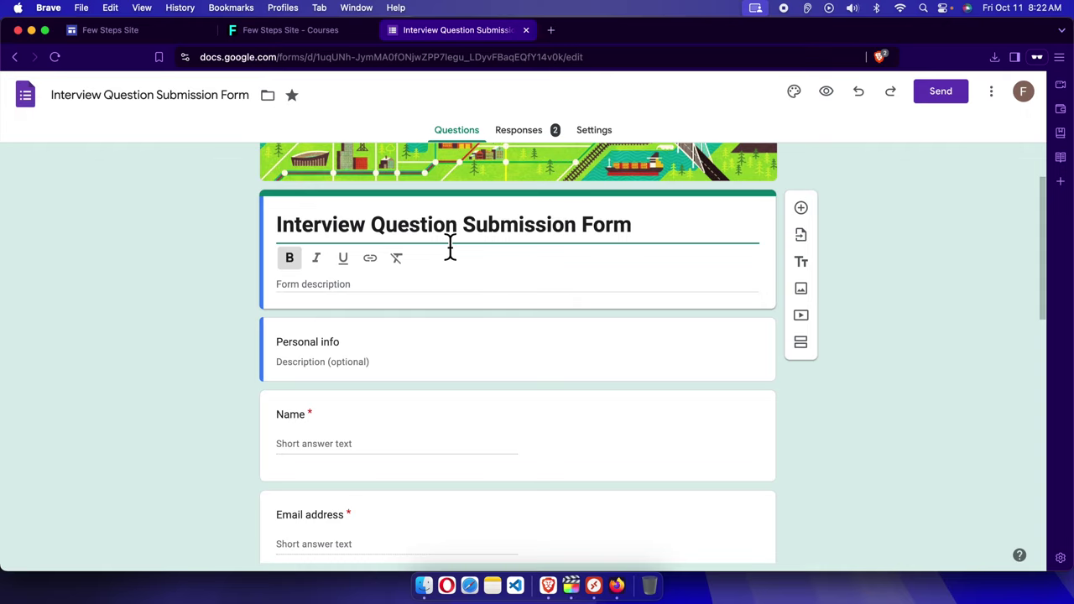
scroll(384, 361, "down", 10)
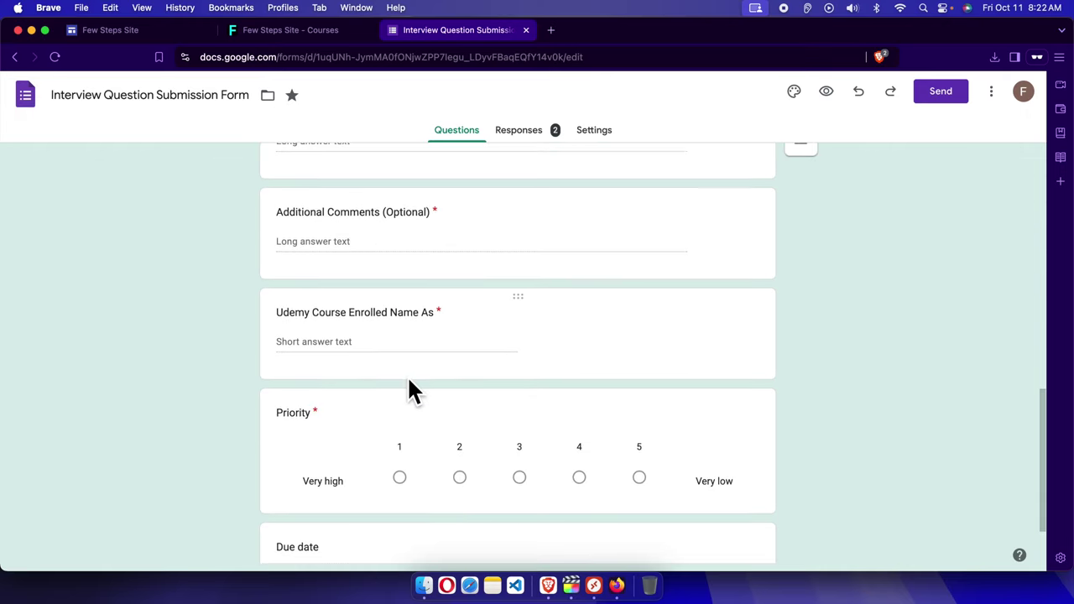
scroll(352, 290, "up", 5)
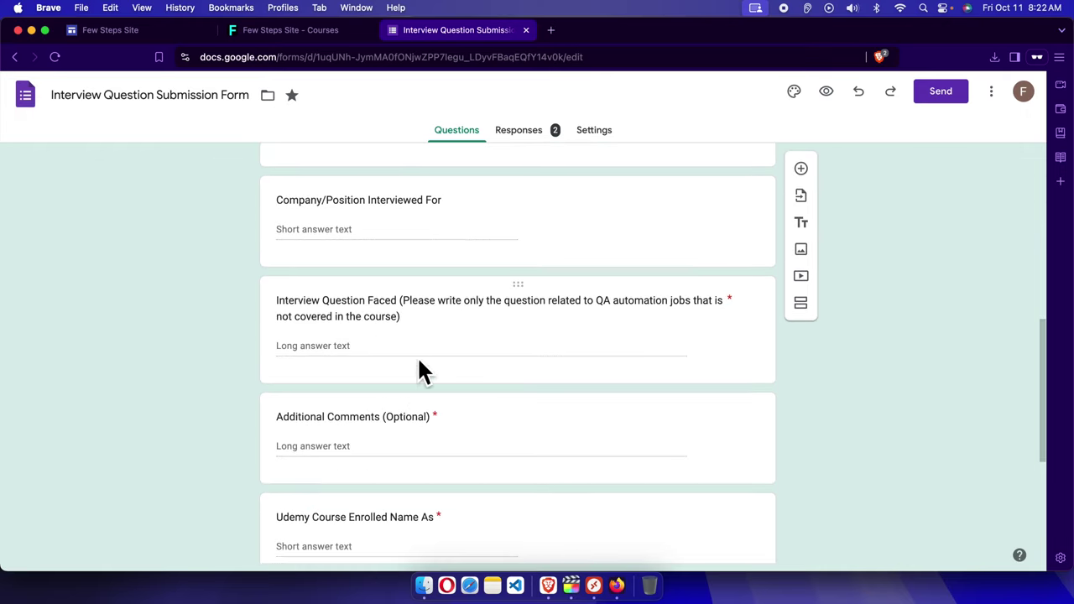
scroll(422, 355, "up", 5)
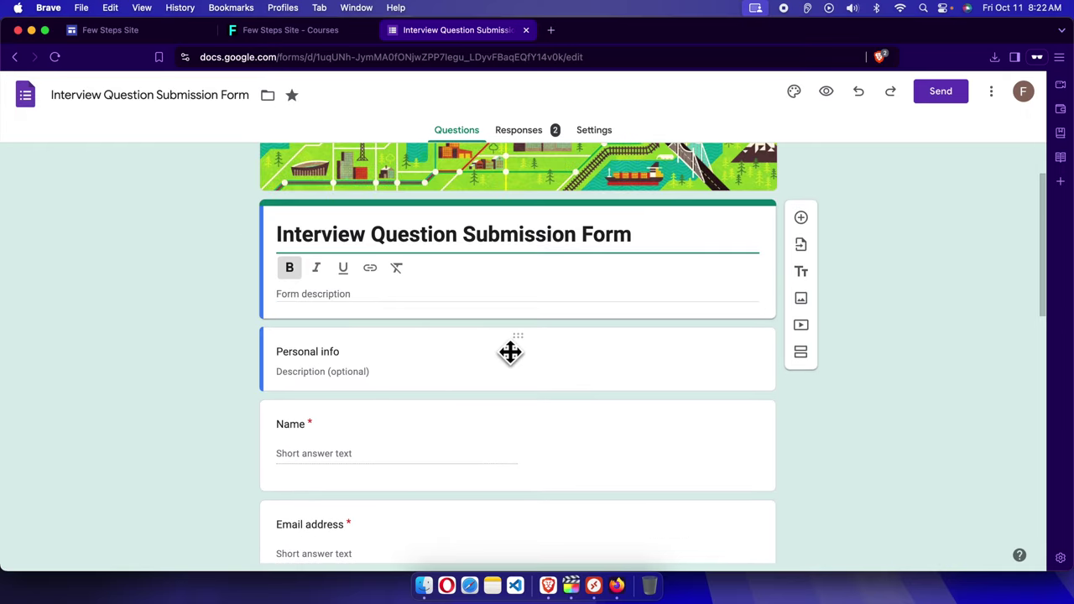
left_click(294, 30)
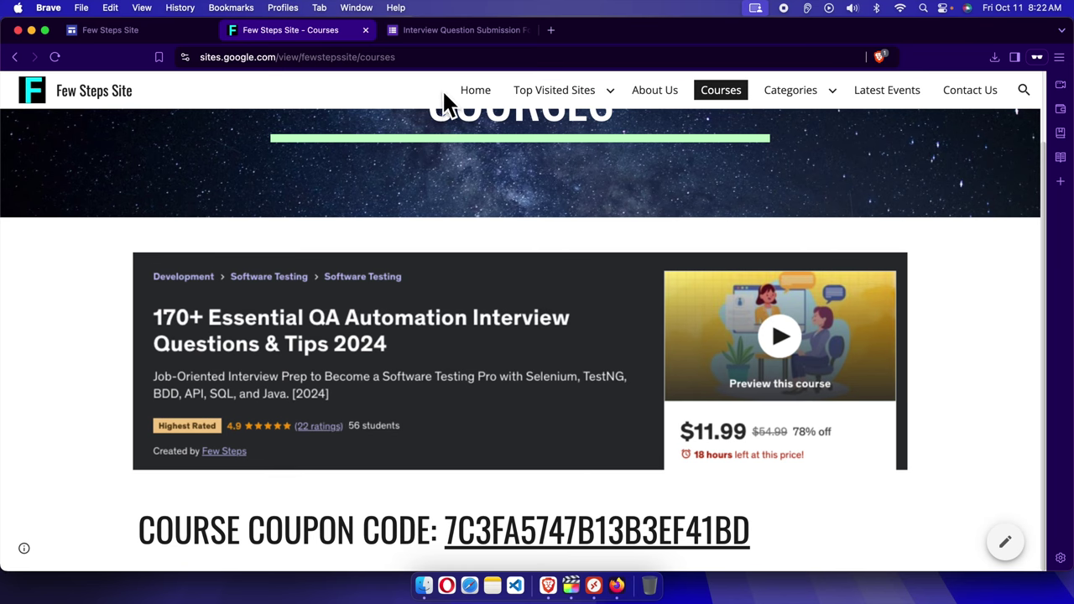
Return to the Few Steps Site editor showing the Home page, after rechecking the published Courses page
left_click(447, 32)
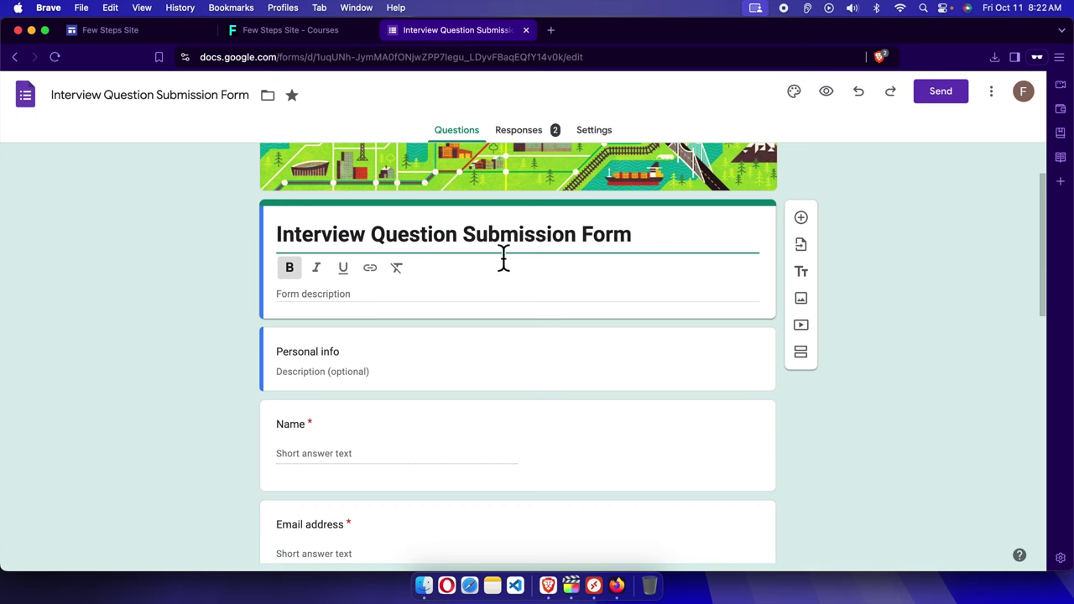
left_click(125, 34)
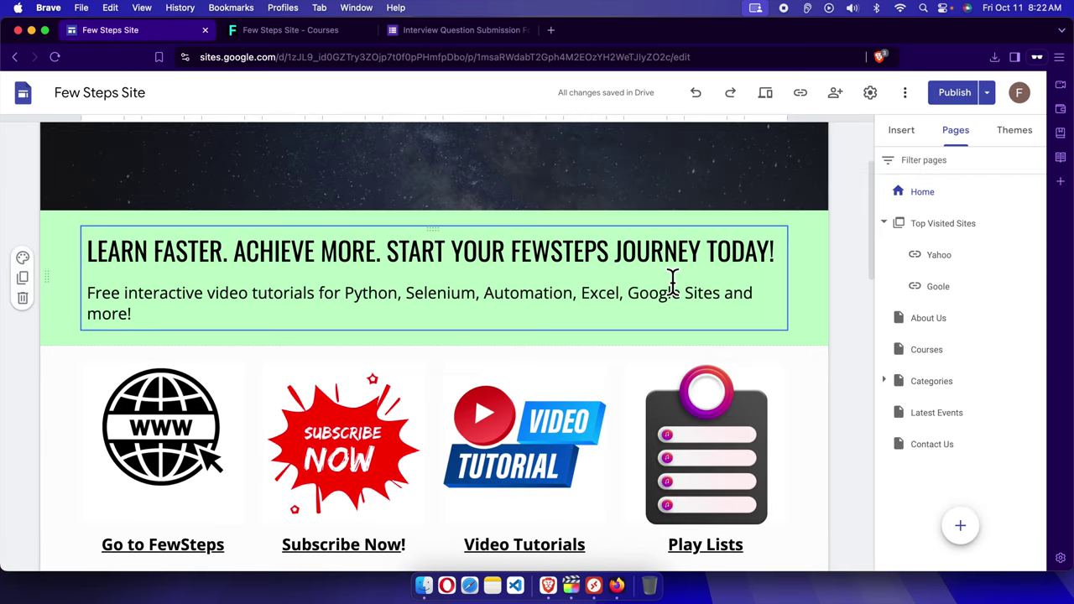
scroll(671, 283, "up", 3)
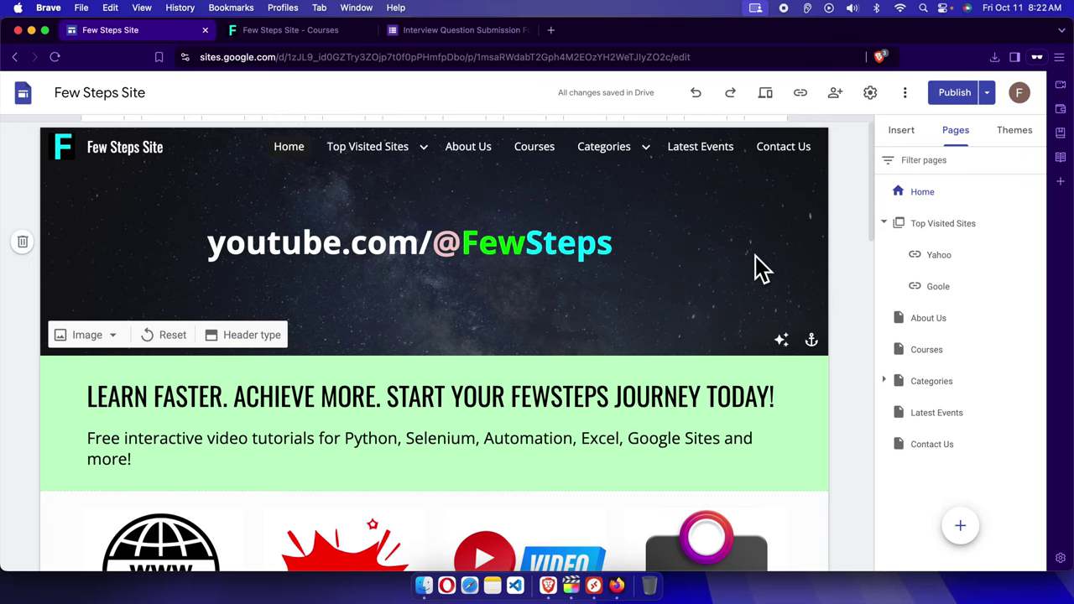
left_click(318, 31)
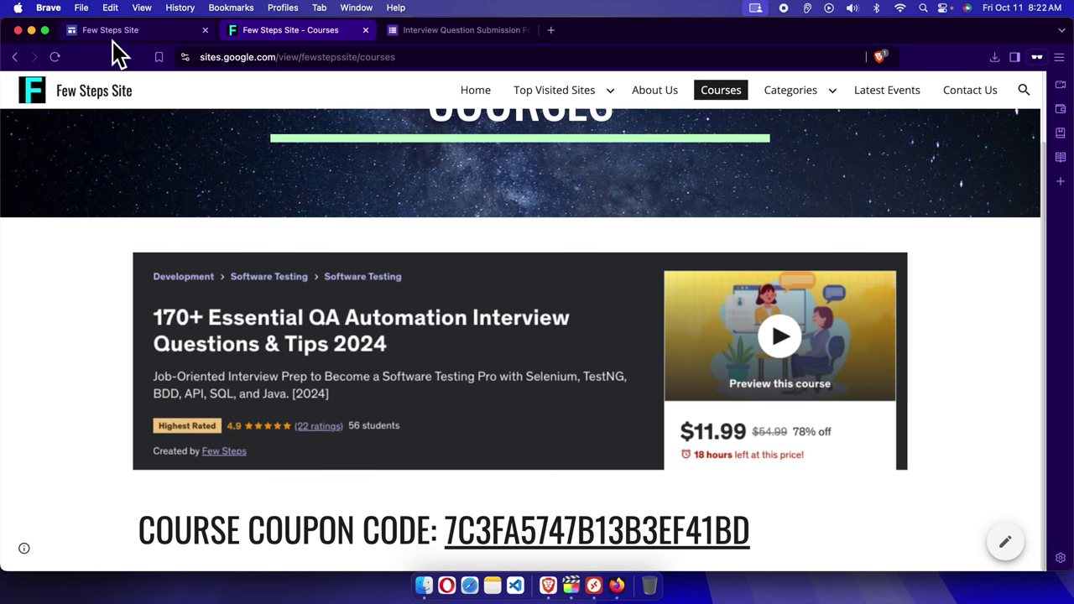
left_click(154, 33)
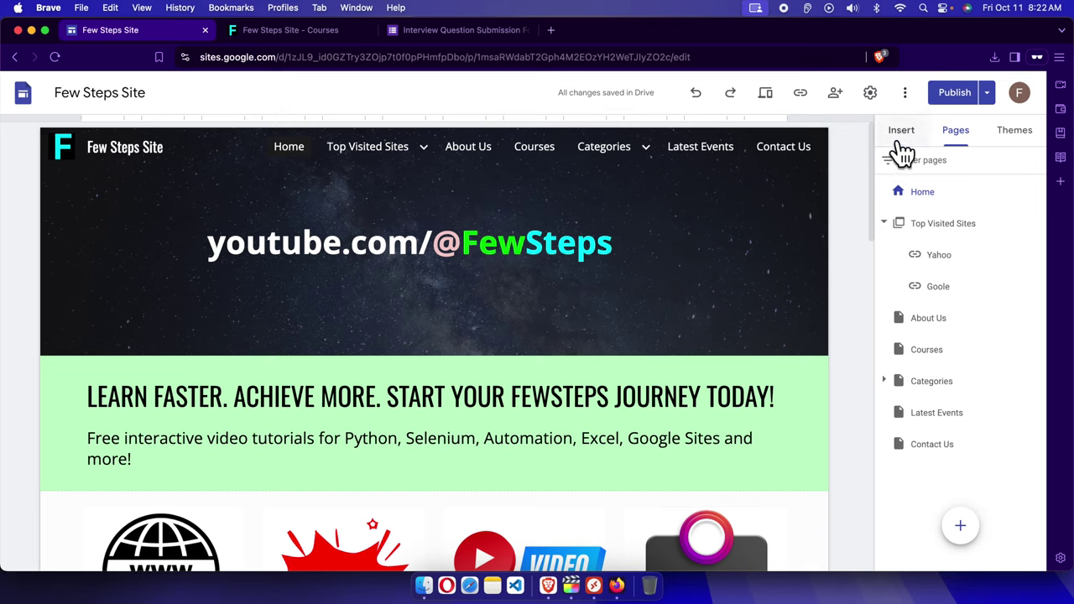
mouse_move(565, 235)
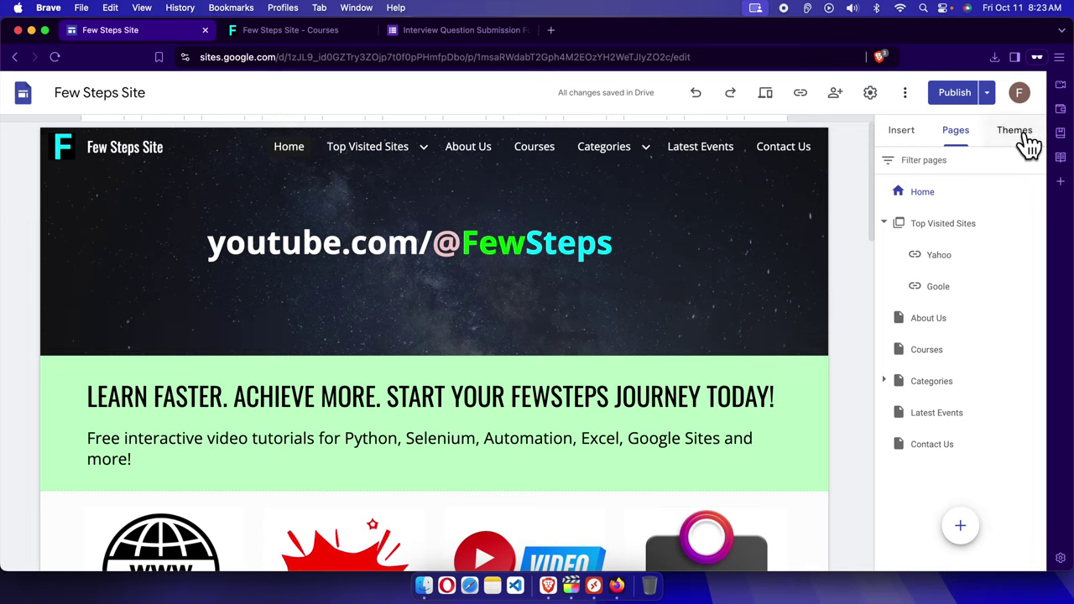
left_click(896, 142)
left_click(962, 144)
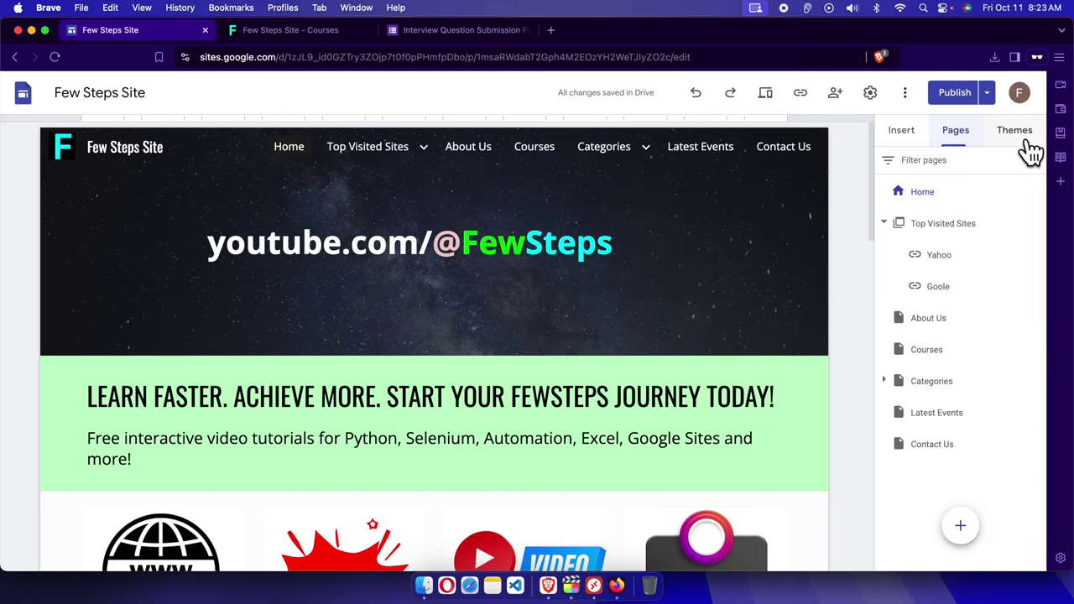
left_click(1017, 132)
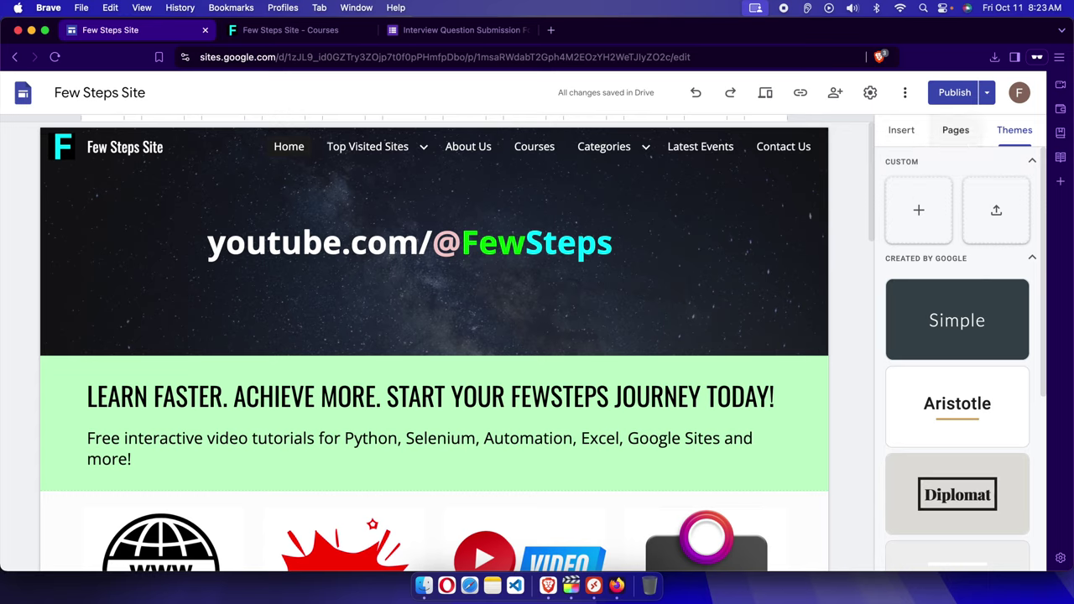
left_click(959, 143)
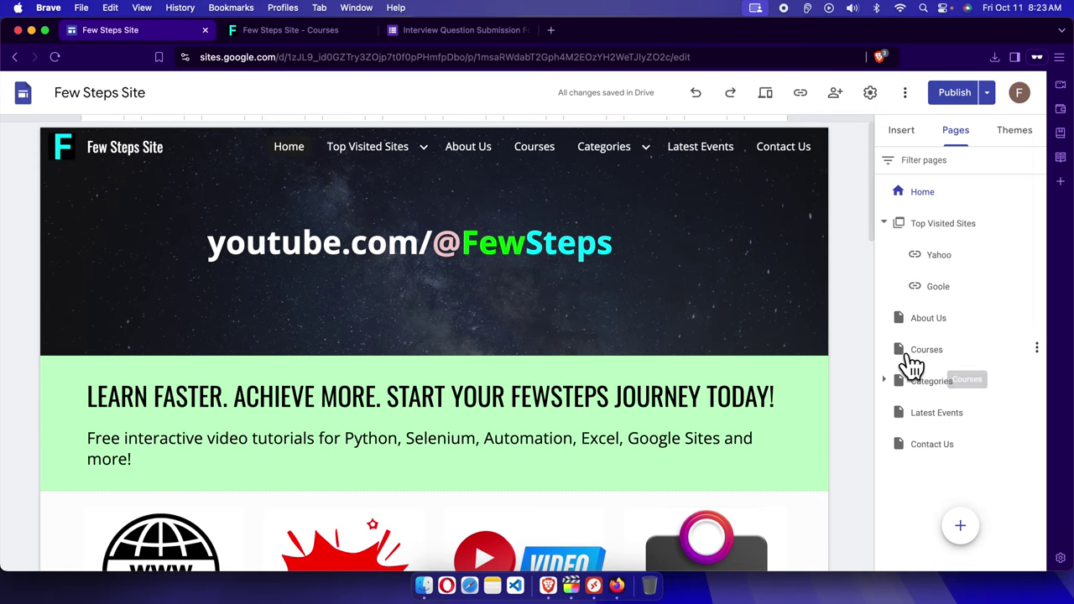
Open the Courses page in the editor and scroll down to the coupon code heading
left_click(934, 362)
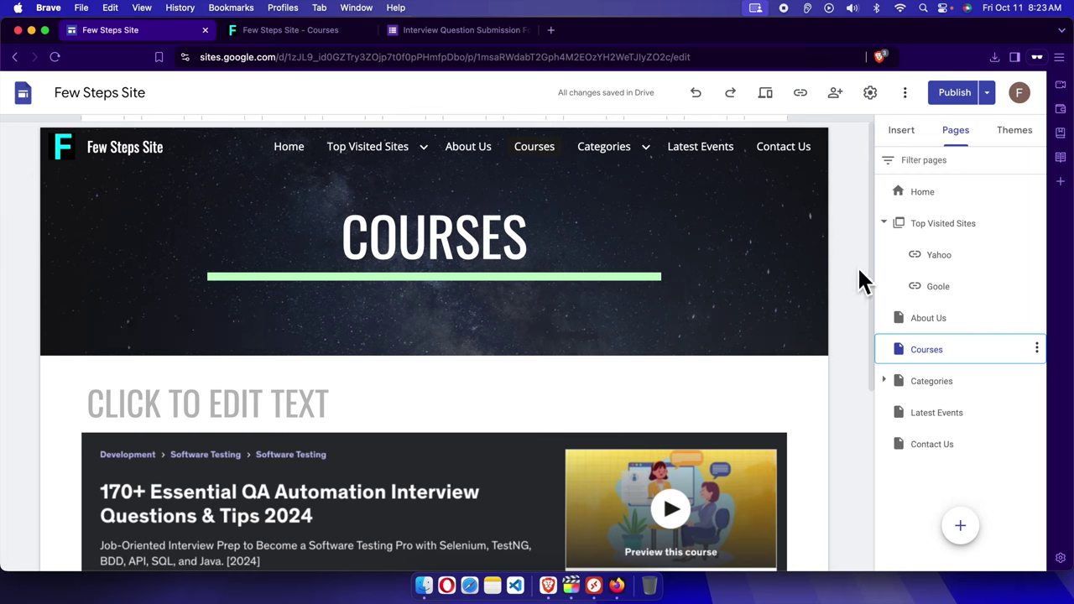
scroll(779, 323, "down", 5)
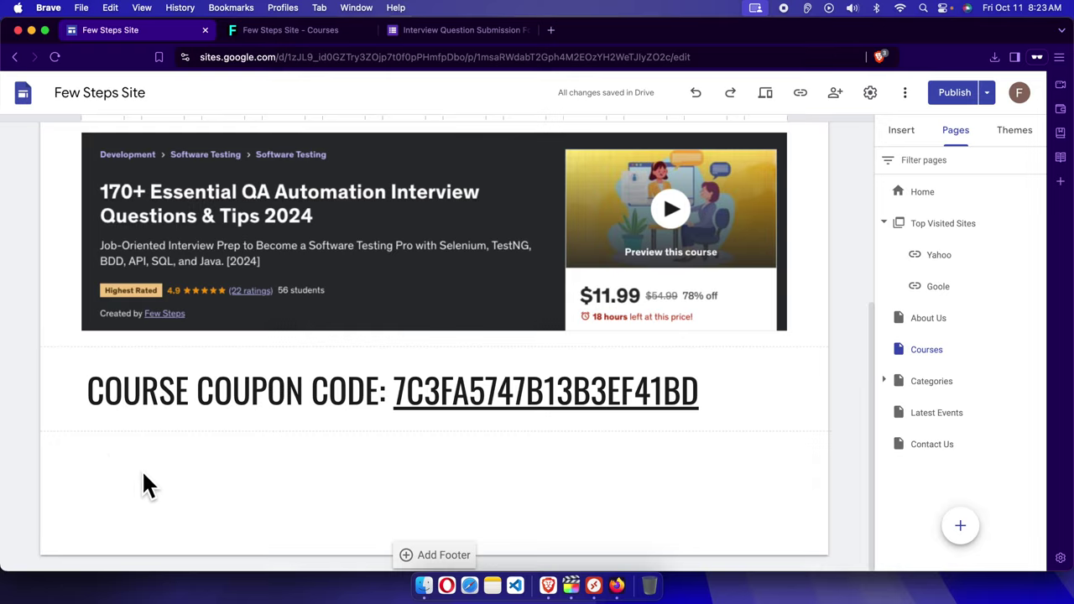
Bring up the Forms picker from the Insert panel, listing Interview Question Submission Form, Party Invite and Untitled form
left_click(908, 139)
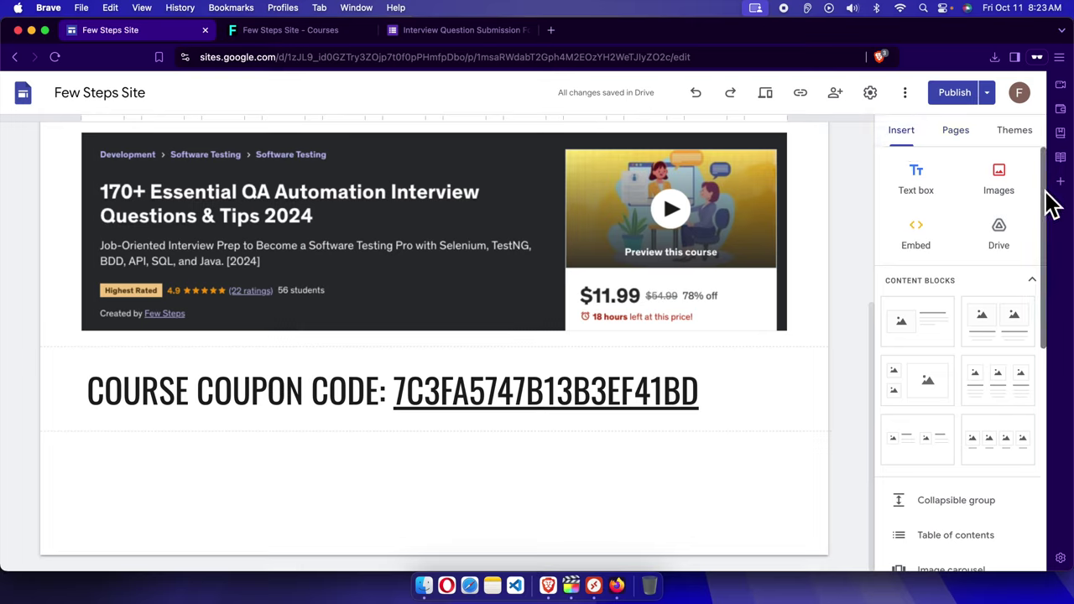
left_click_drag(1048, 198, 1053, 474)
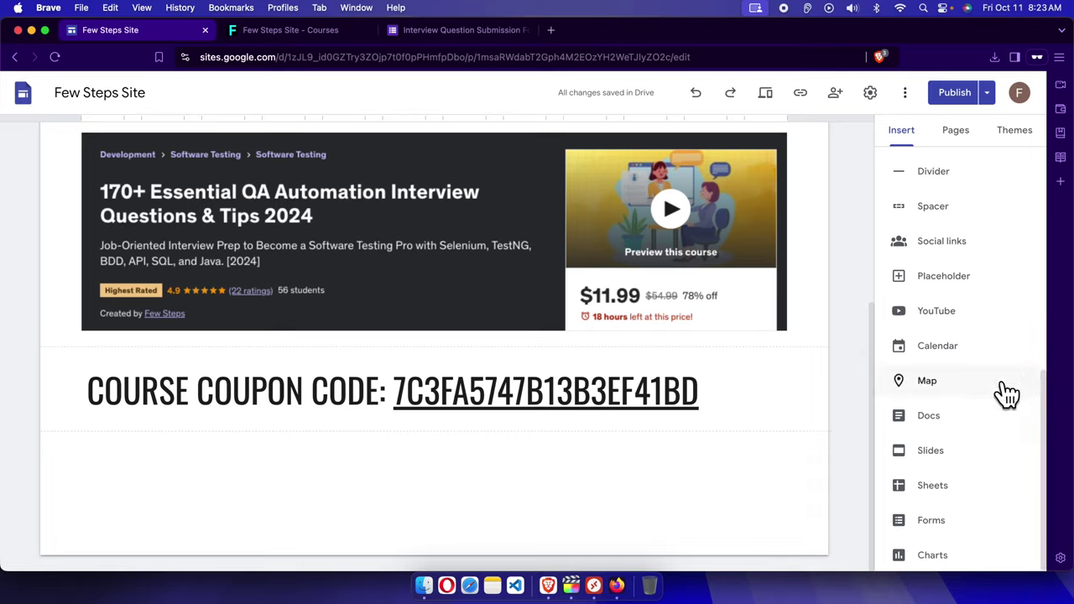
left_click(940, 521)
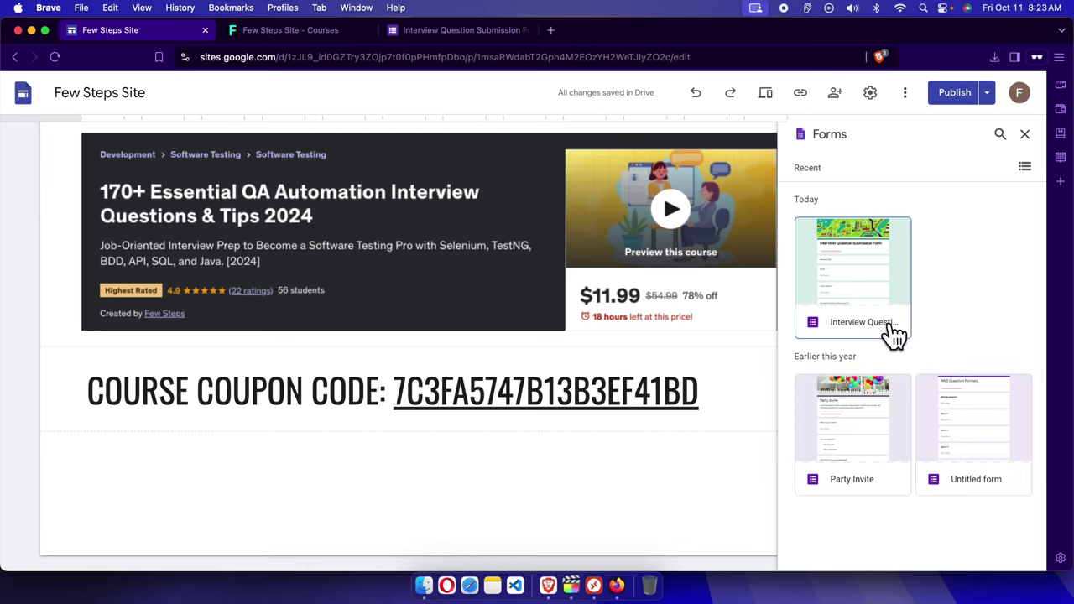
left_click(457, 31)
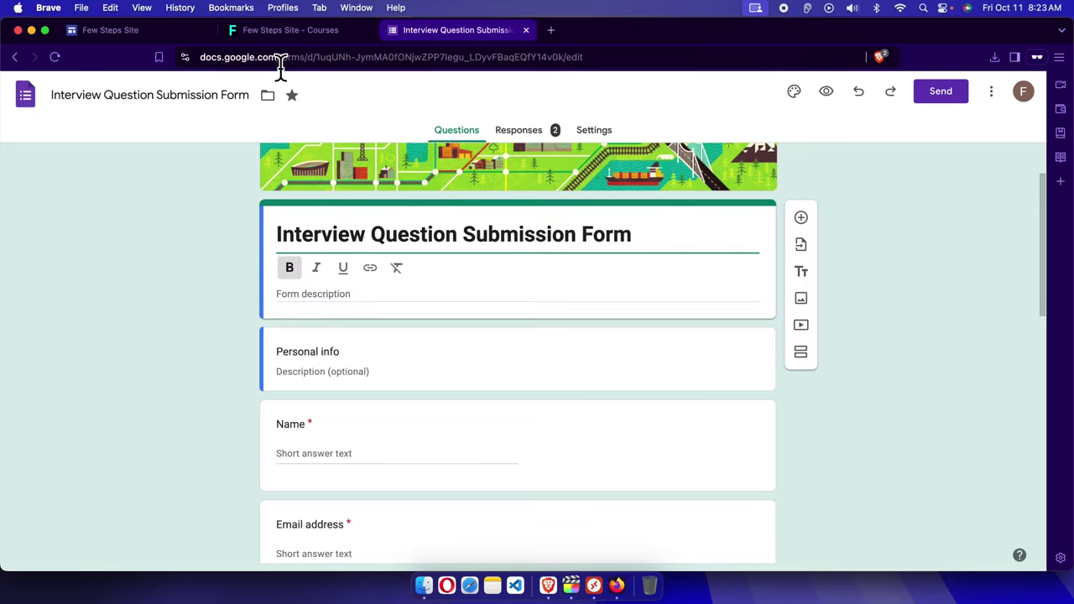
left_click_drag(280, 67, 186, 65)
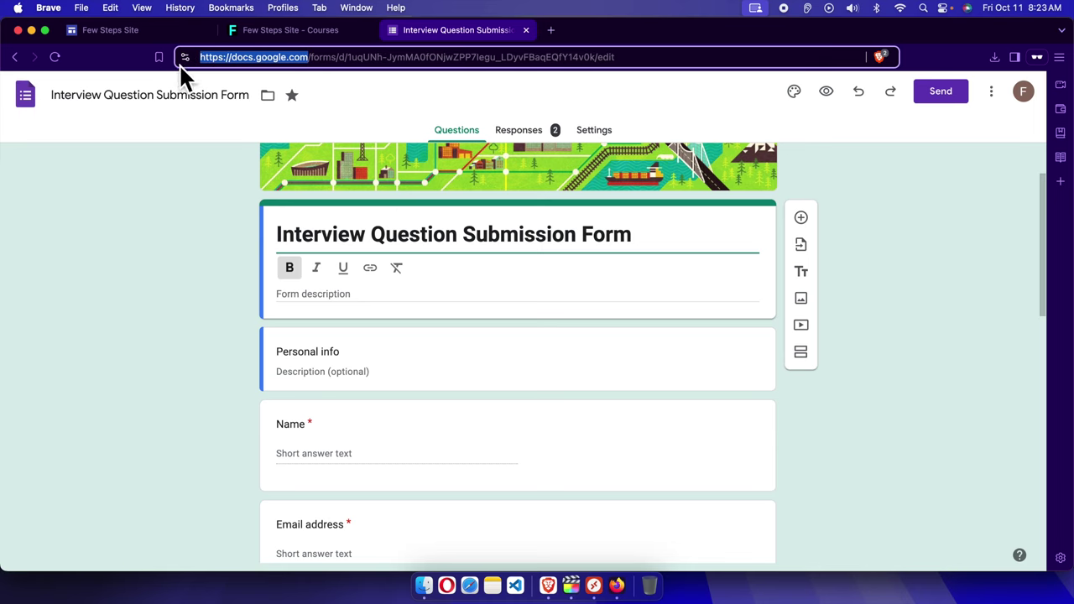
left_click(155, 34)
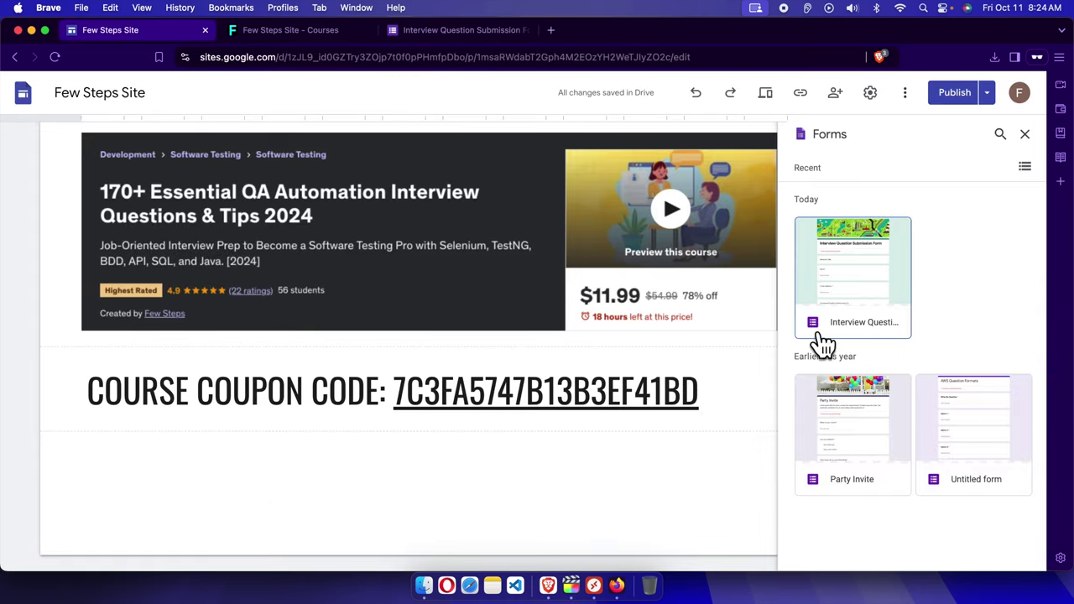
left_click(448, 41)
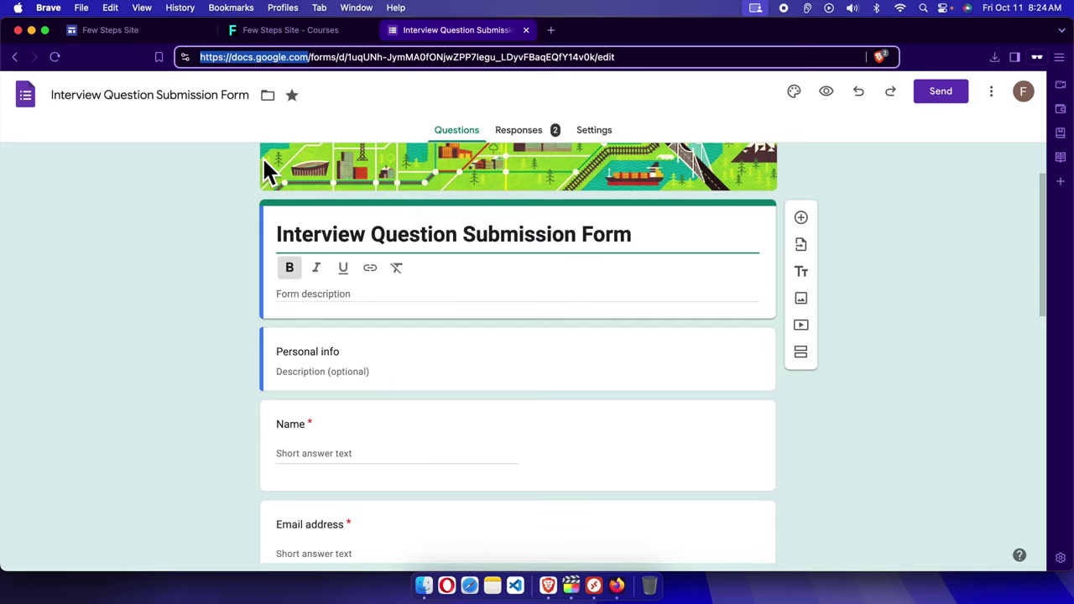
left_click(130, 39)
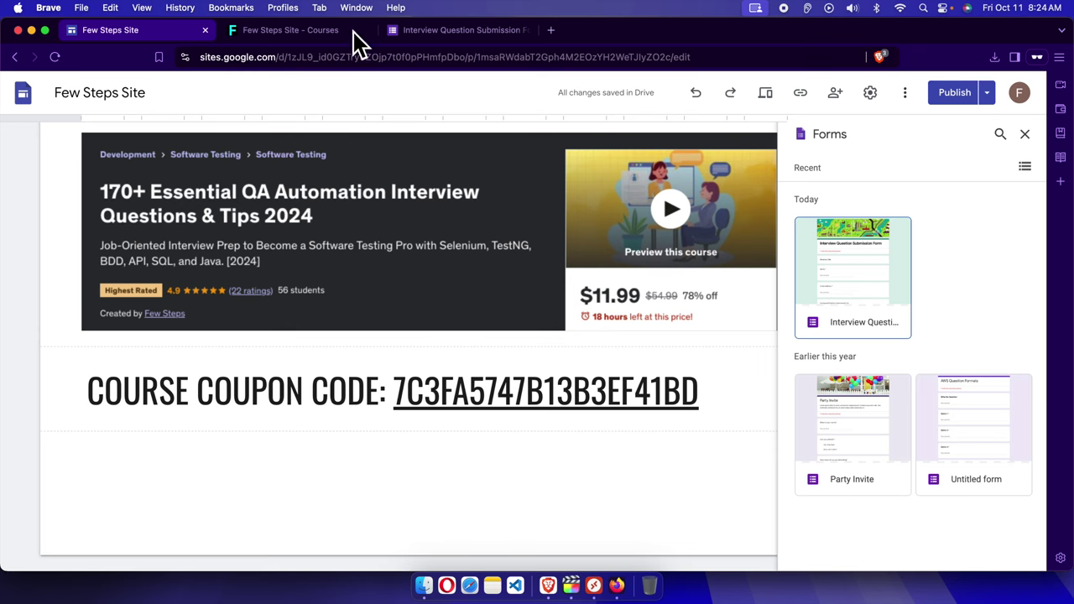
left_click(452, 33)
Insert the Interview Question Submission Form card from the Forms picker below the coupon code
left_click(110, 31)
left_click(858, 278)
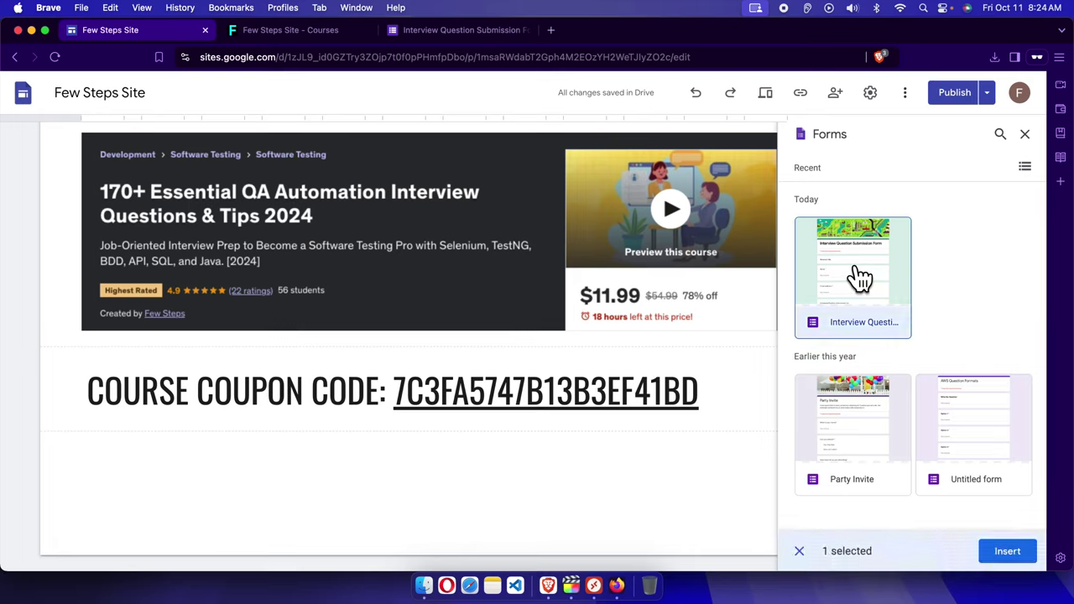
left_click(1005, 554)
left_click(1013, 557)
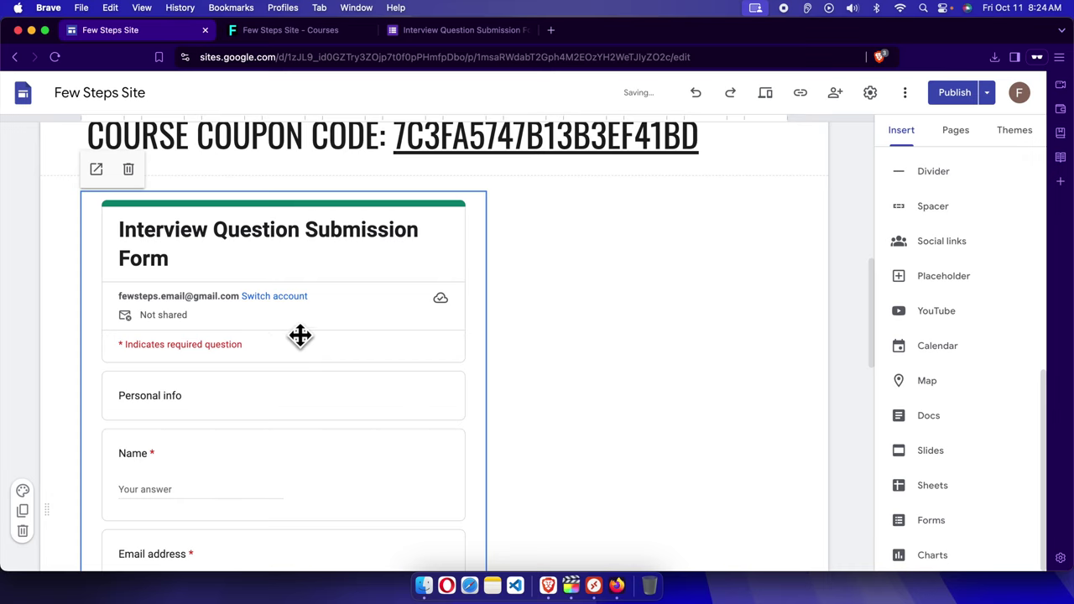
Scroll to the newly embedded form and select it on the page
scroll(300, 335, "down", 10)
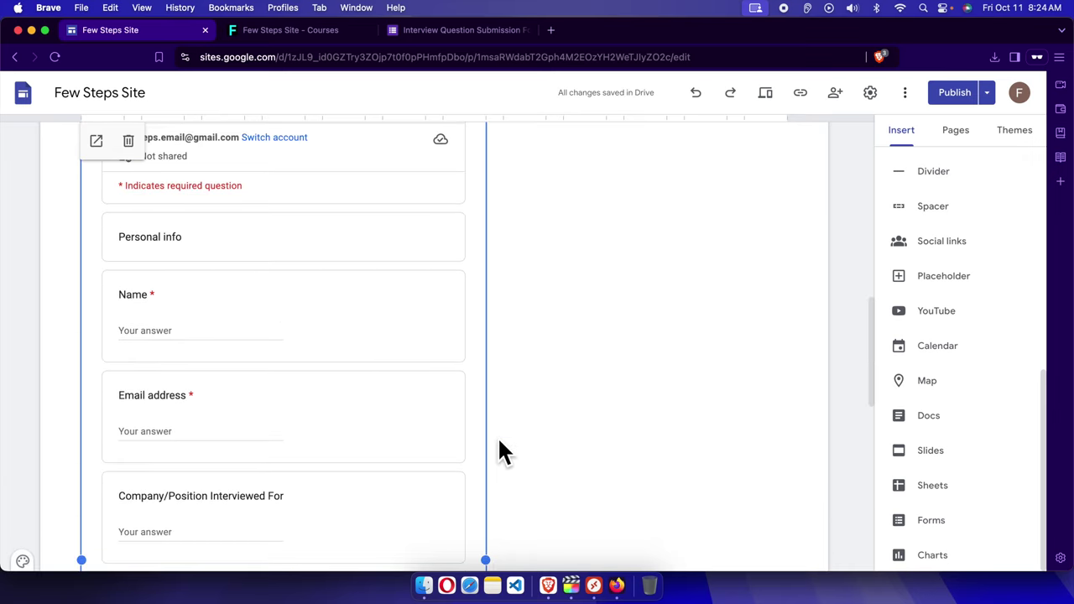
scroll(497, 451, "up", 5)
scroll(489, 525, "down", 3)
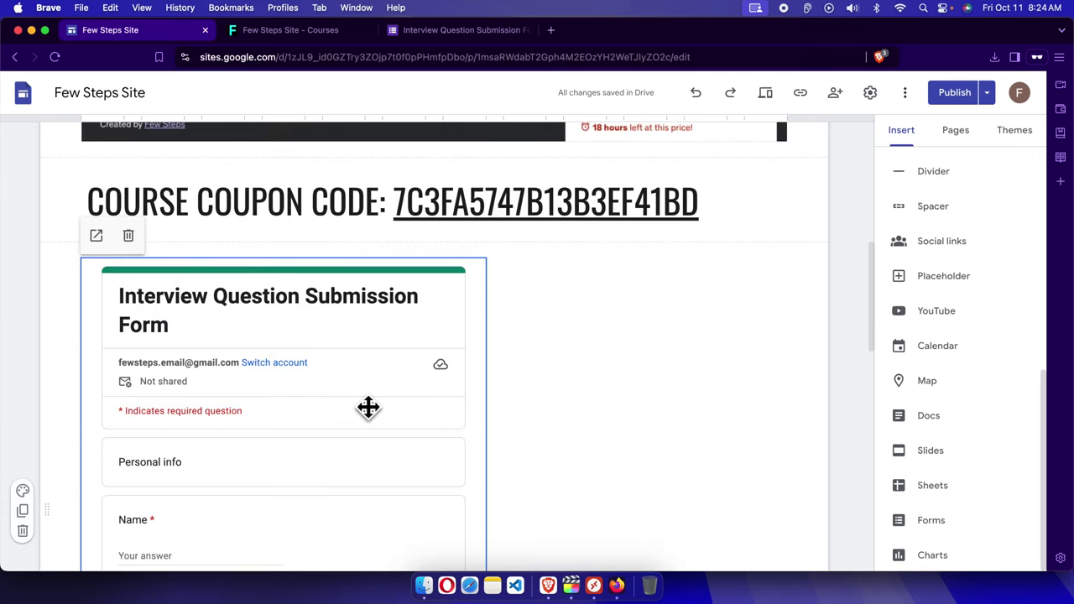
left_click(488, 450)
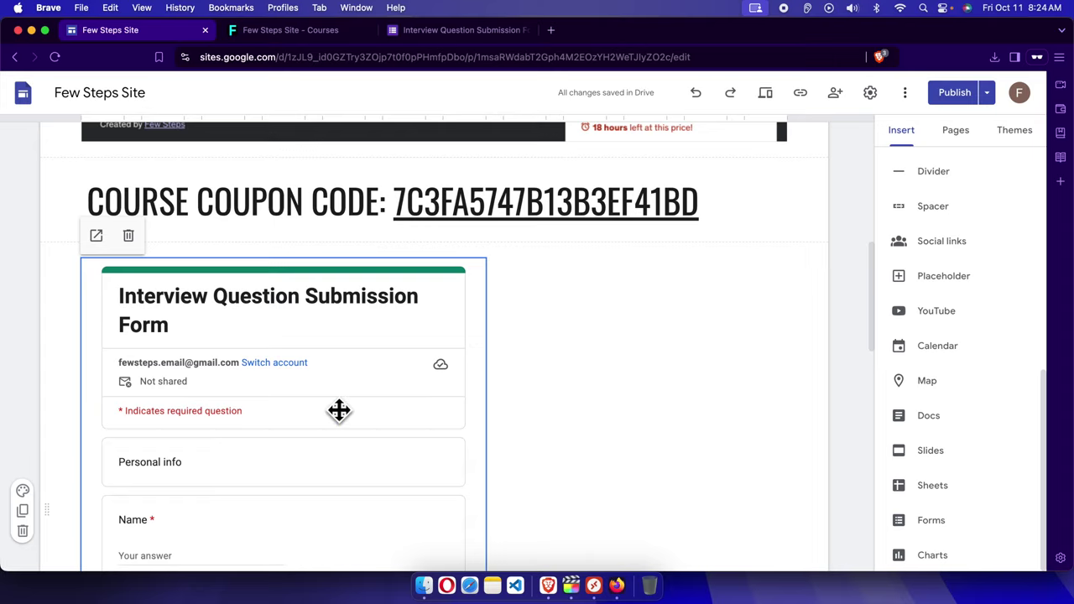
scroll(338, 411, "down", 5)
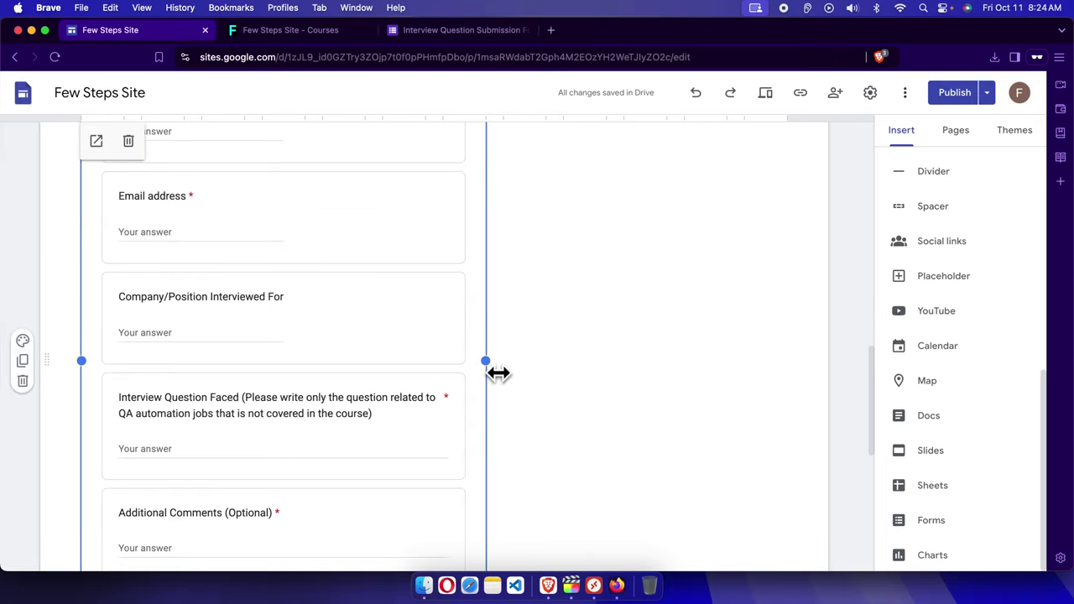
Drag the embed's right edge to widen the form across the page
left_click_drag(496, 373, 788, 396)
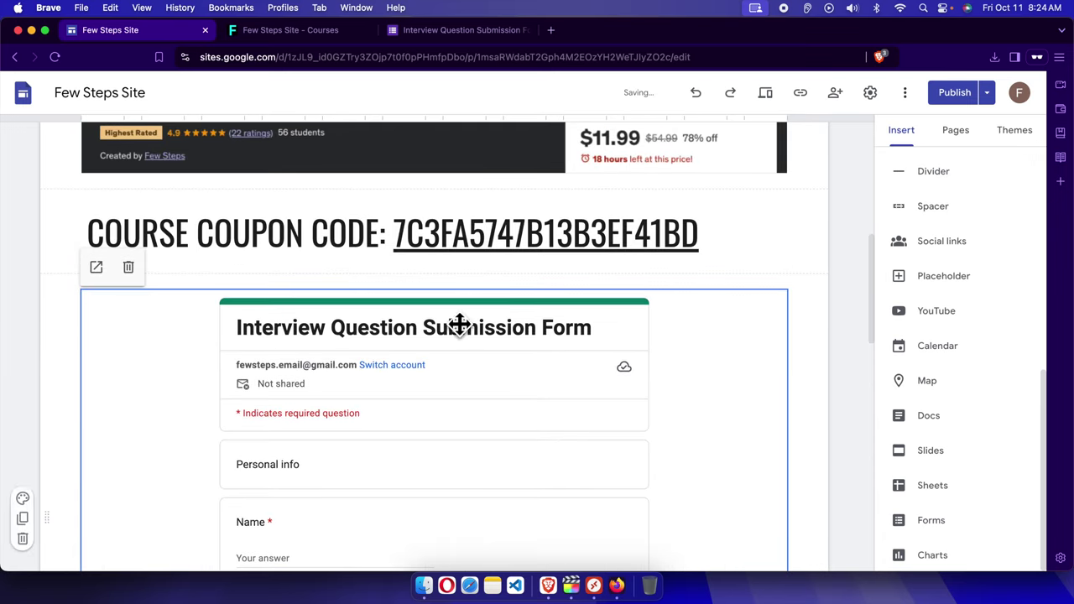
scroll(749, 351, "down", 8)
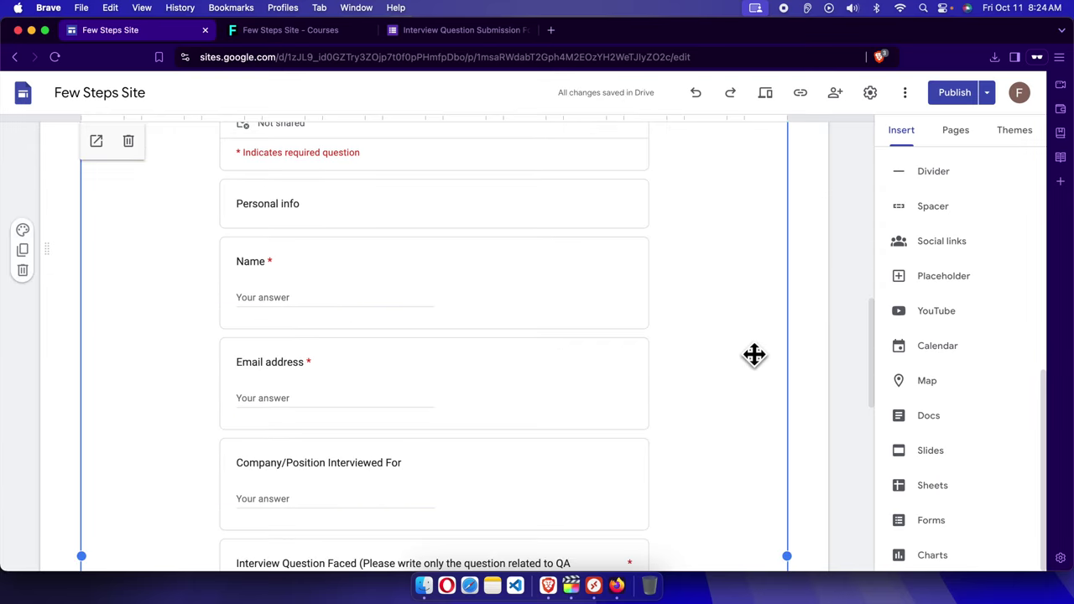
scroll(361, 379, "down", 3)
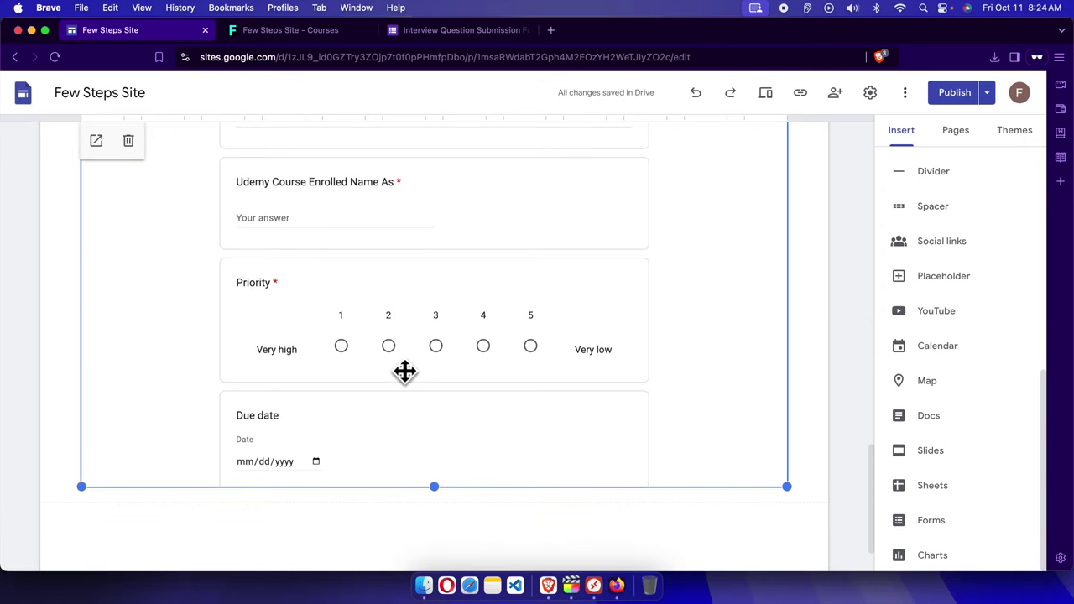
scroll(587, 411, "up", 4)
scroll(794, 344, "up", 5)
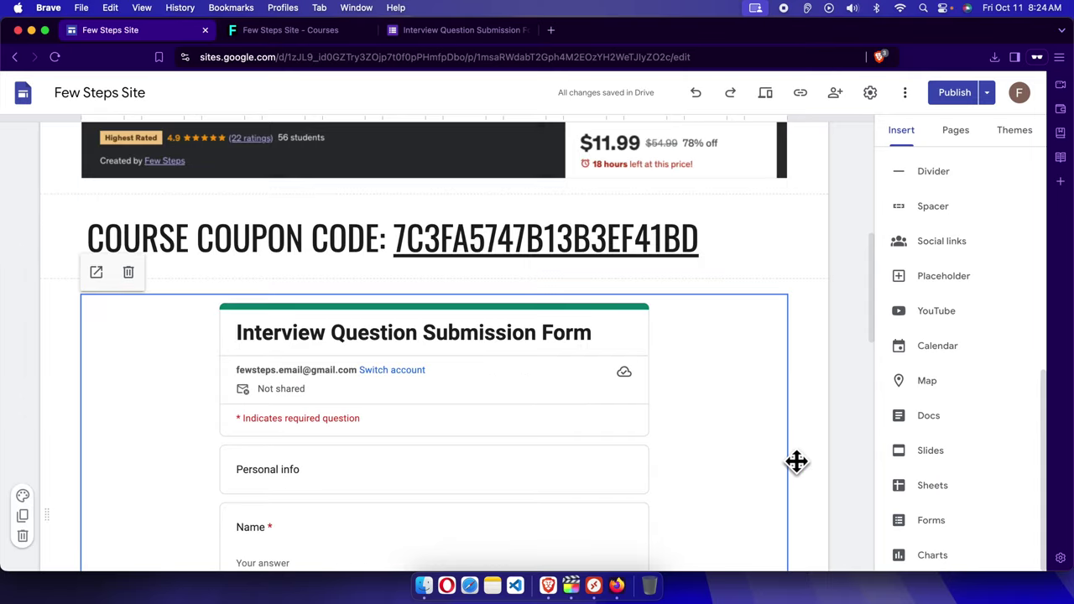
scroll(758, 371, "down", 2)
scroll(791, 520, "down", 3)
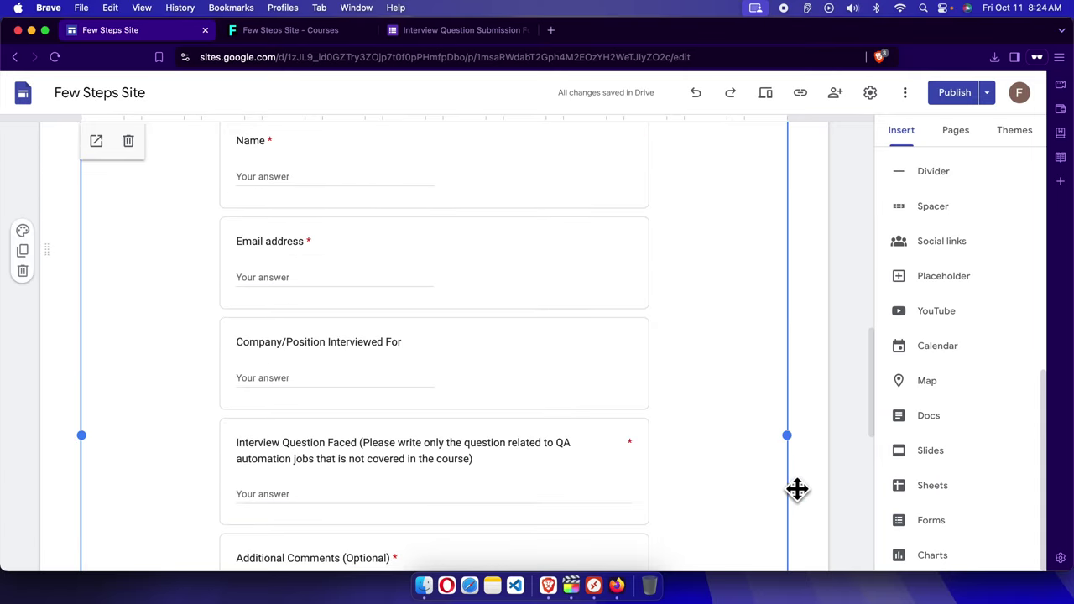
Pull the right and left edges inward so the form sits centred beneath the coupon code
left_click_drag(793, 445, 735, 451)
left_click_drag(91, 445, 201, 454)
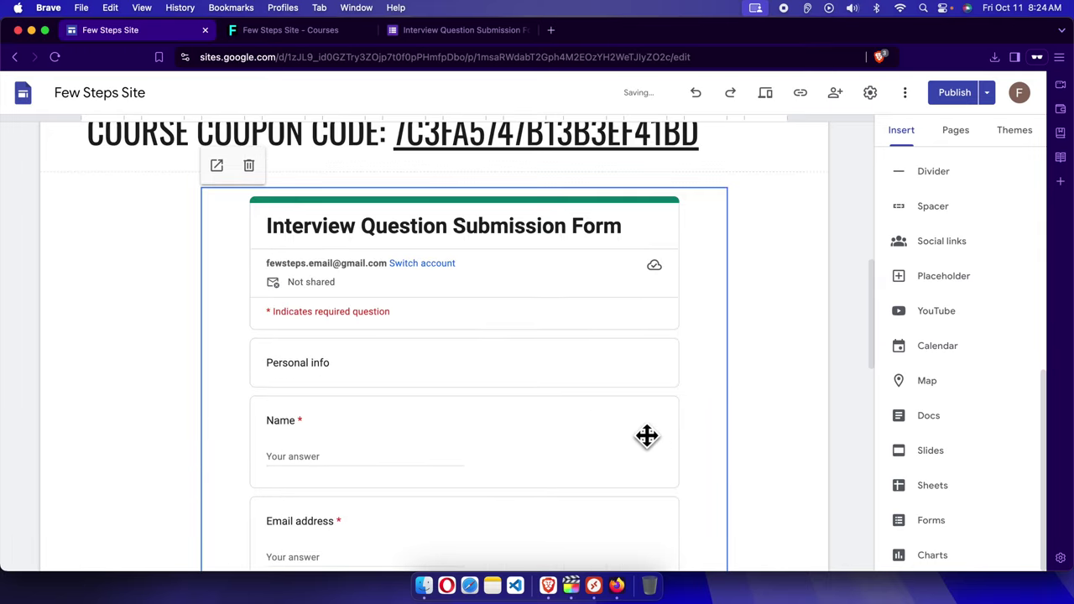
scroll(727, 415, "down", 6)
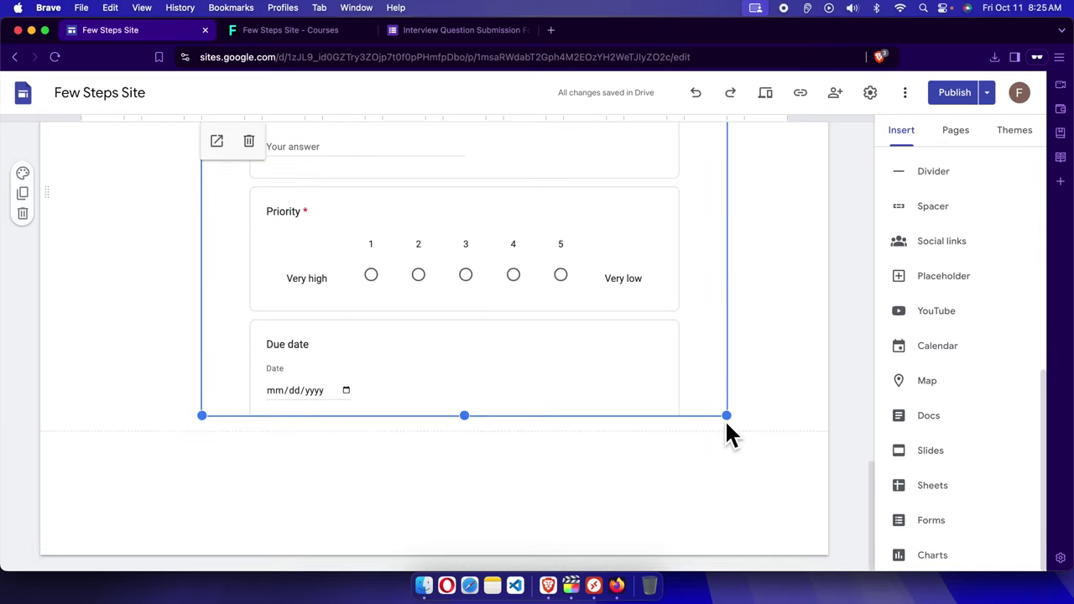
scroll(755, 425, "up", 10)
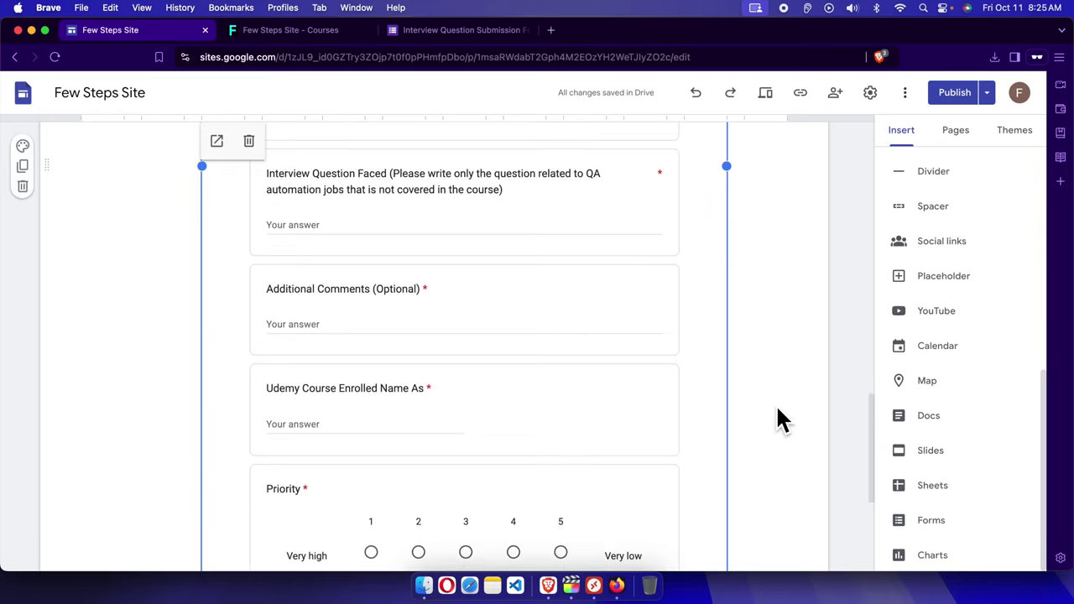
Preview the Courses page and scroll down through the embedded form
left_click(765, 96)
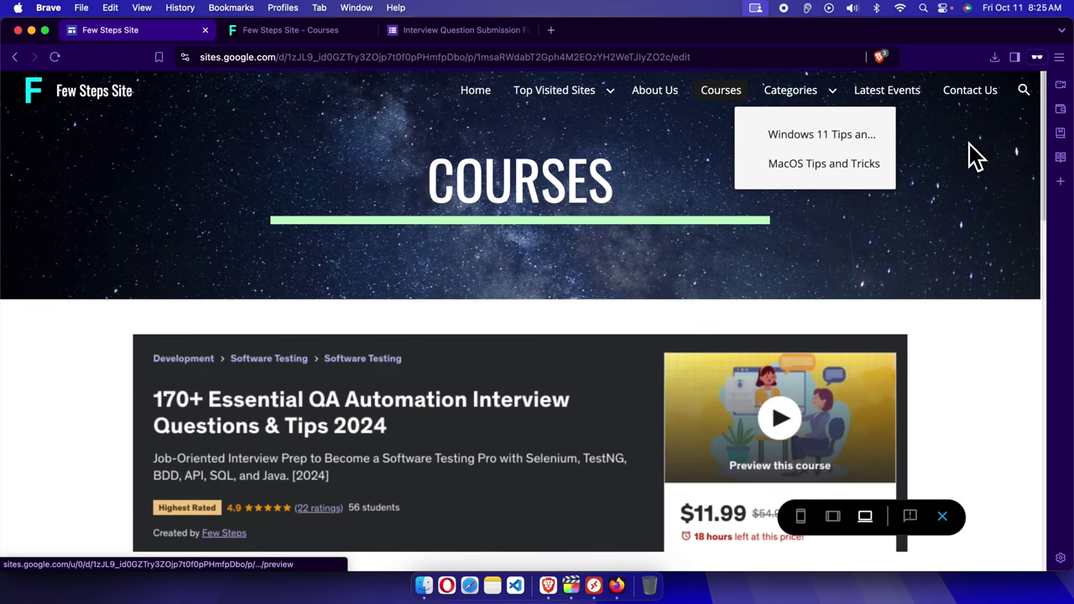
left_click_drag(1044, 154, 1049, 162)
scroll(1057, 174, "down", 2)
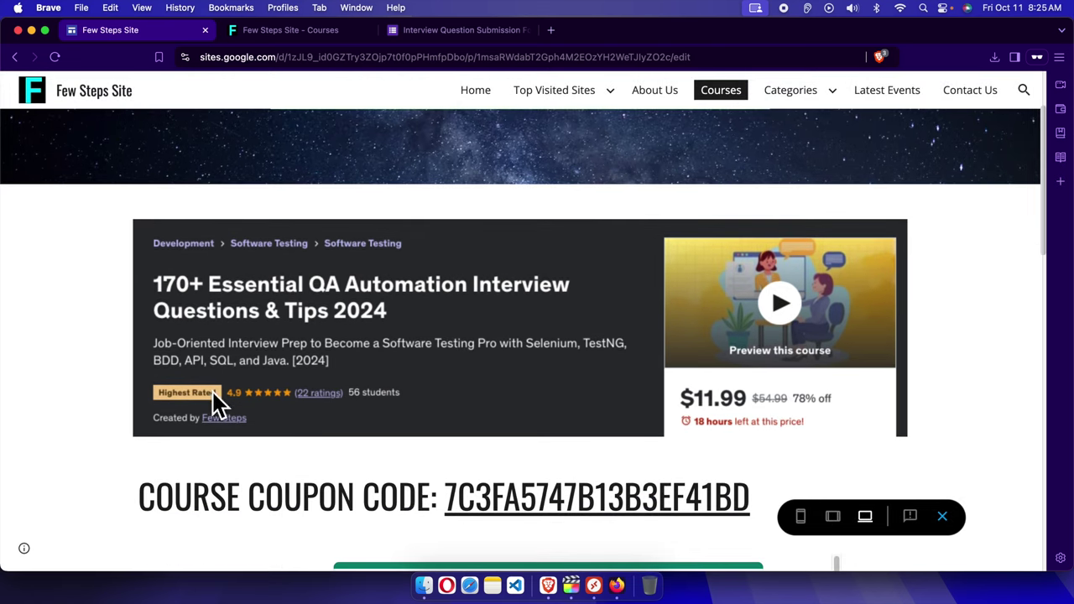
scroll(630, 399, "down", 3)
scroll(503, 318, "down", 5)
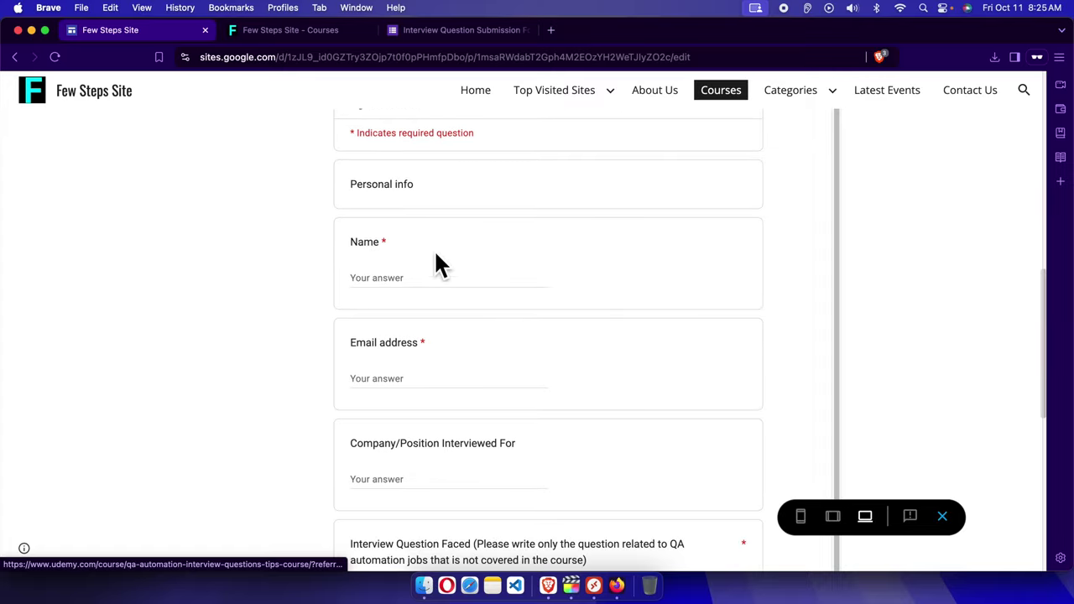
scroll(670, 311, "down", 10)
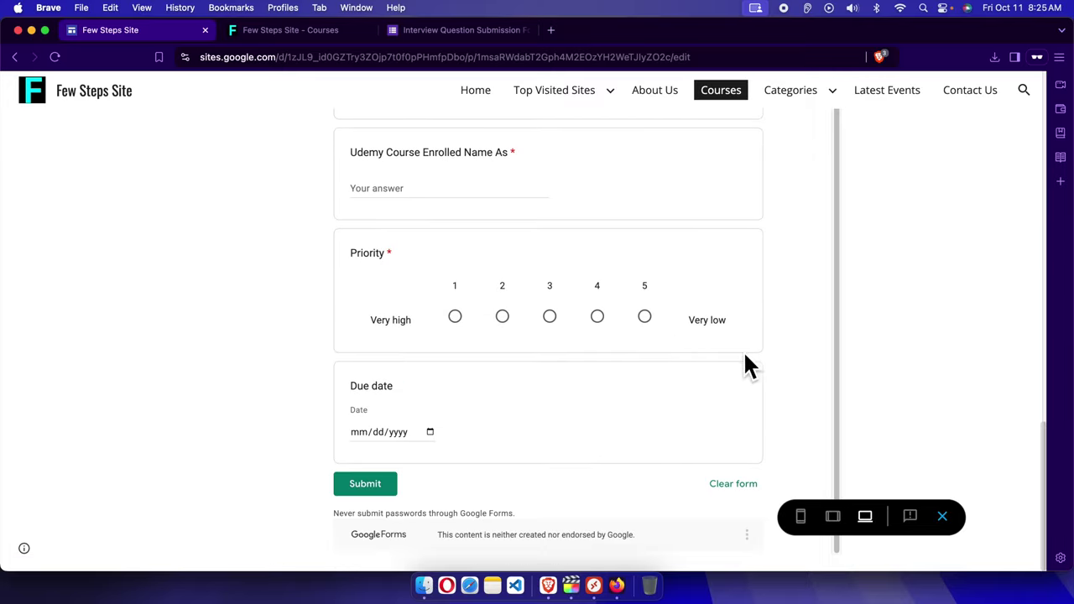
Check the form once more in preview, then exit preview back to the editor
scroll(456, 305, "up", 5)
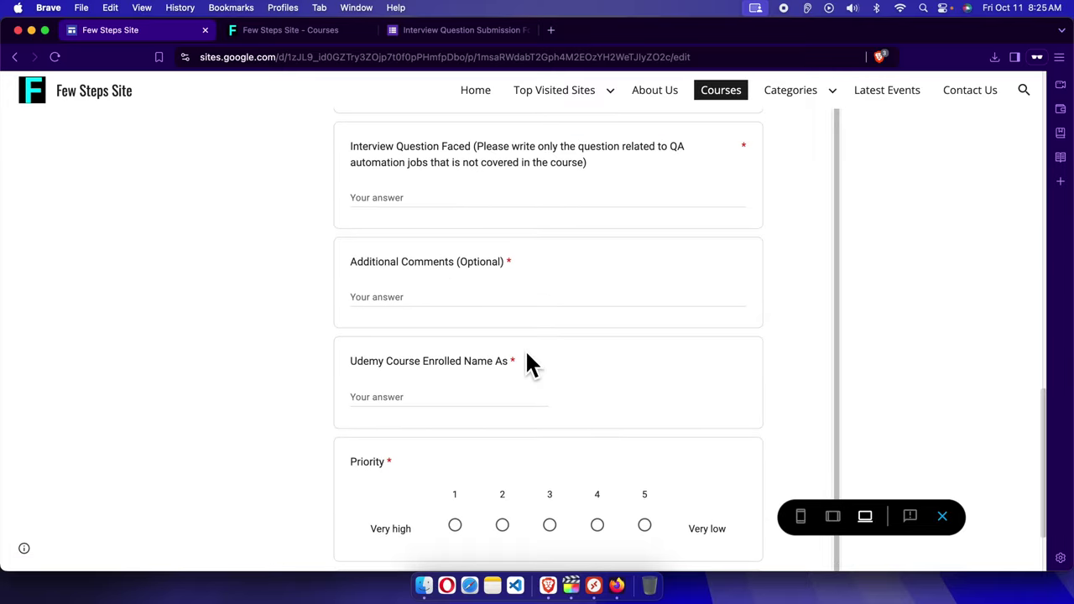
scroll(422, 496, "down", 5)
scroll(546, 431, "up", 20)
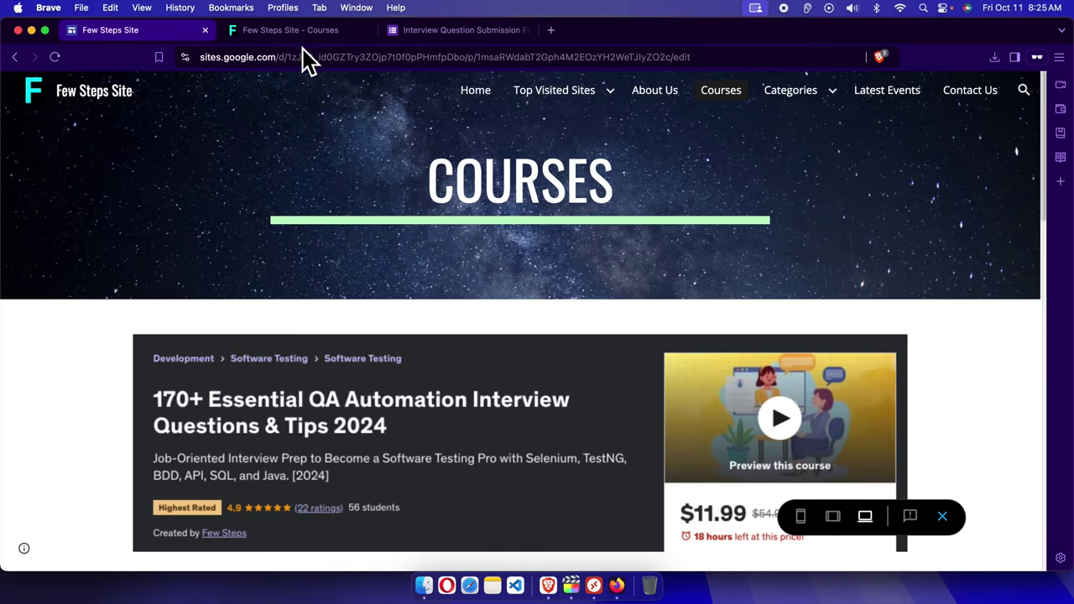
scroll(553, 287, "down", 3)
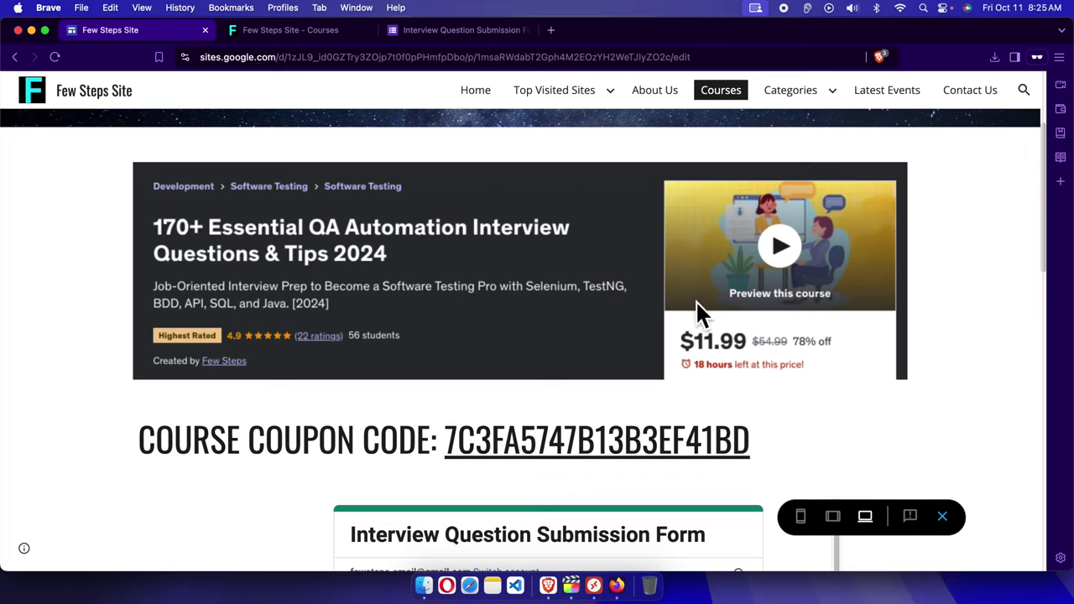
left_click(942, 518)
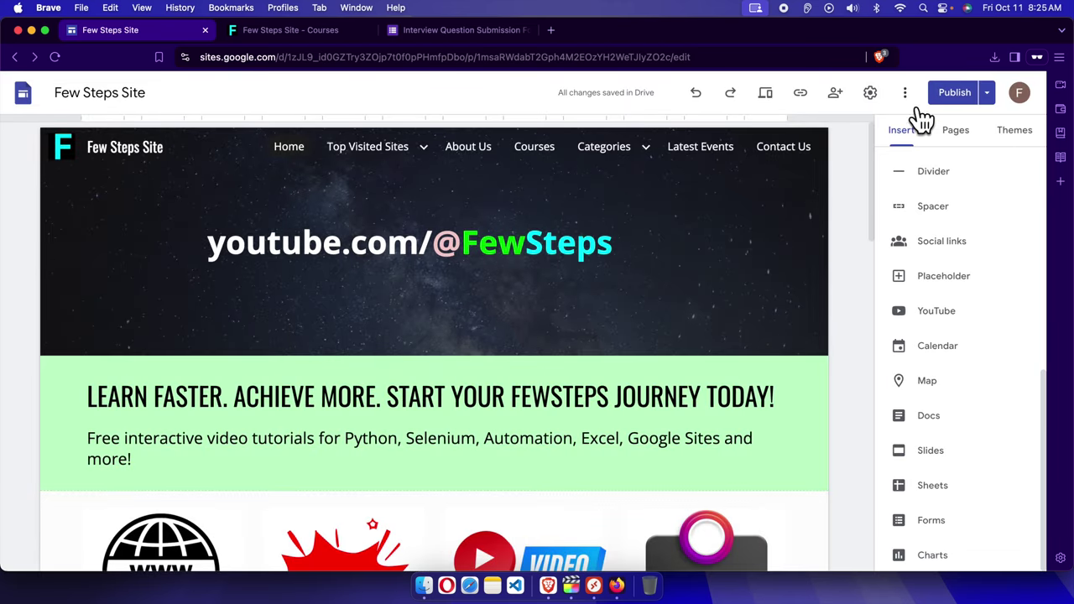
Publish the reviewed changes to Few Steps Site, then choose View published site from the Publish dropdown
left_click(957, 94)
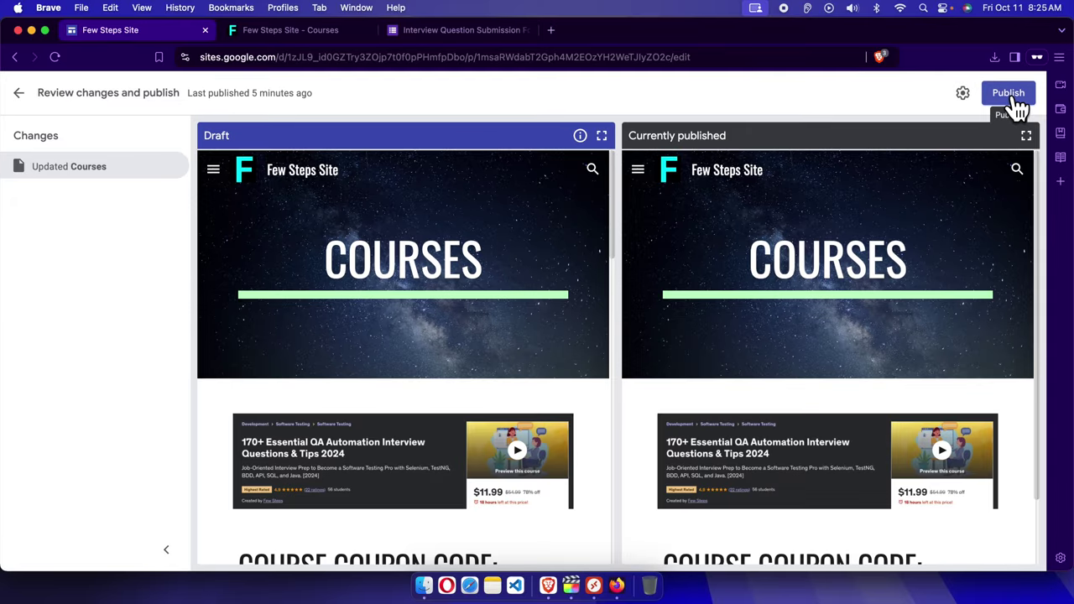
left_click(1011, 96)
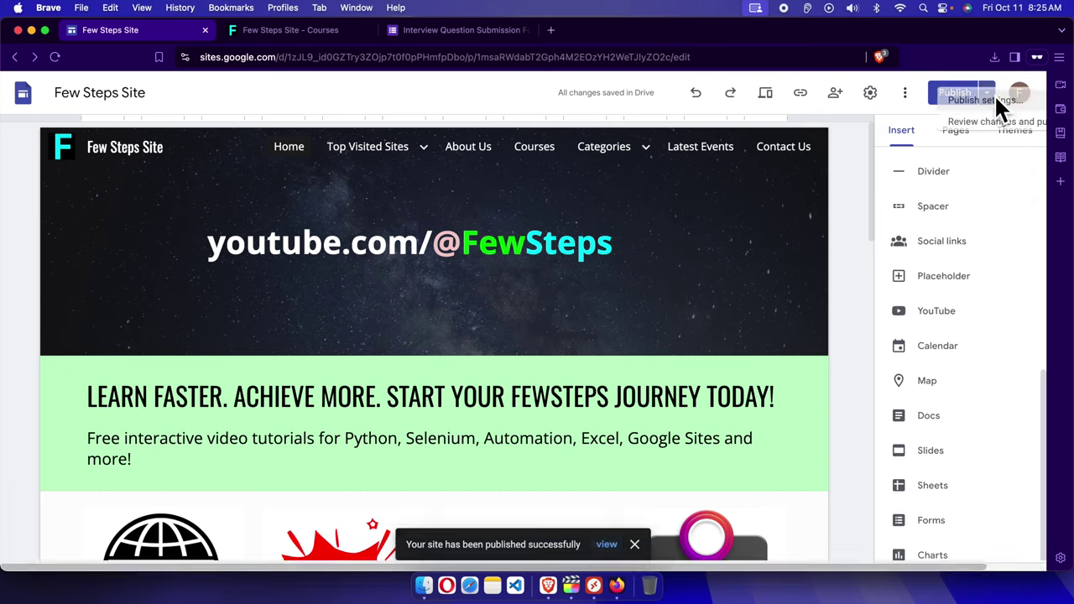
left_click(989, 94)
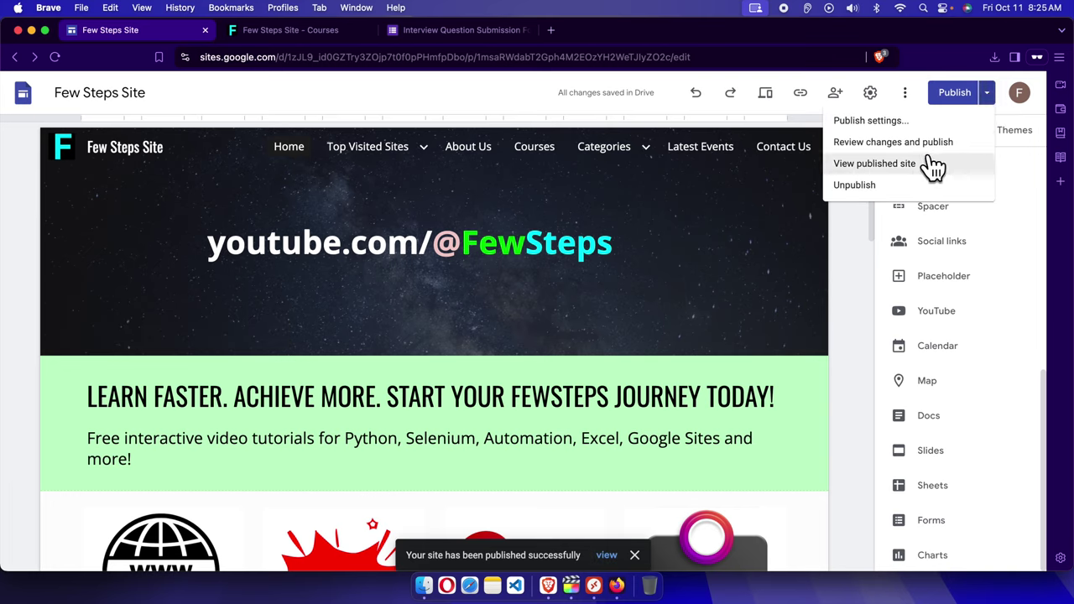
left_click(871, 176)
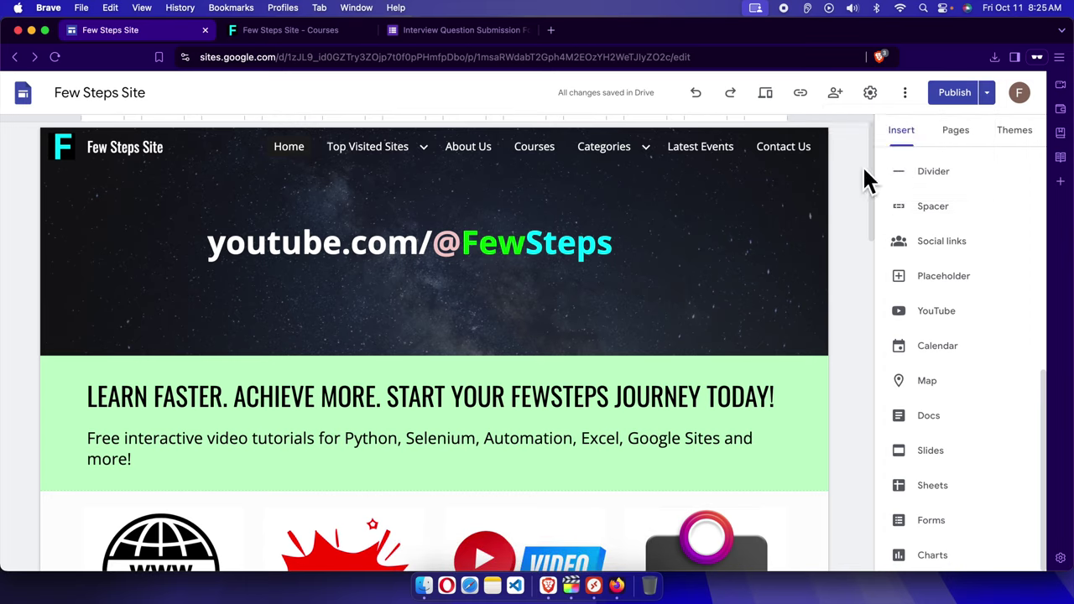
left_click(987, 93)
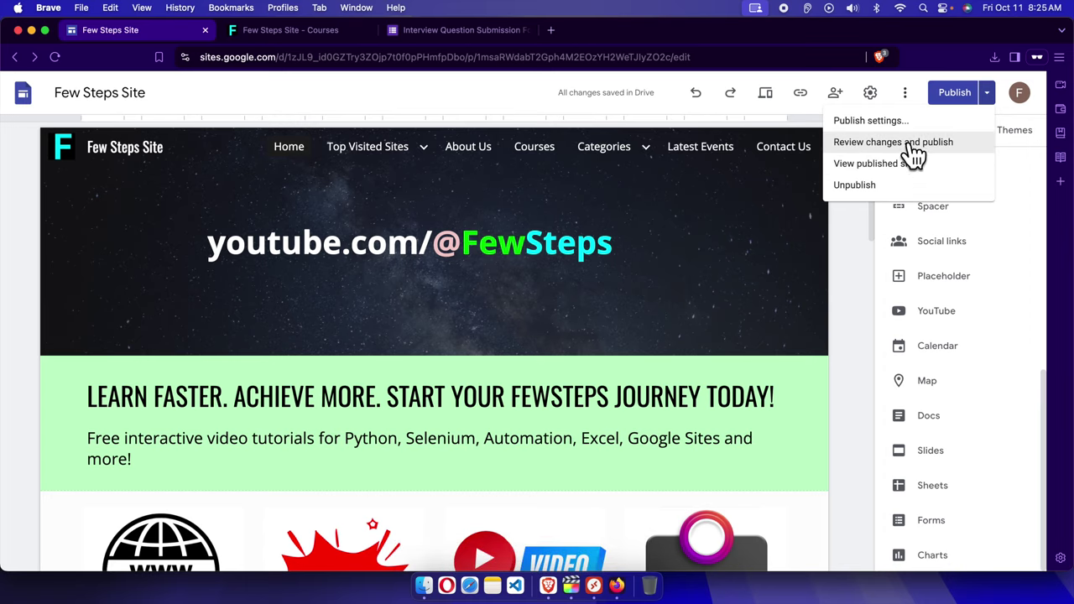
left_click(858, 164)
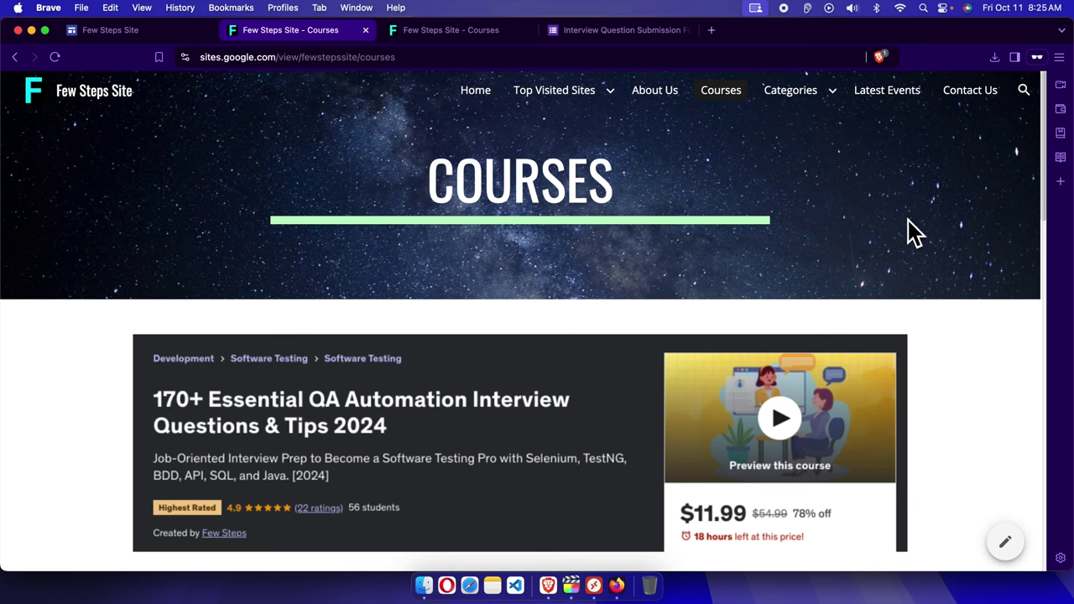
Scroll the live Courses page to verify the form below the coupon code, then go back to the editor
left_click_drag(1044, 144, 1045, 167)
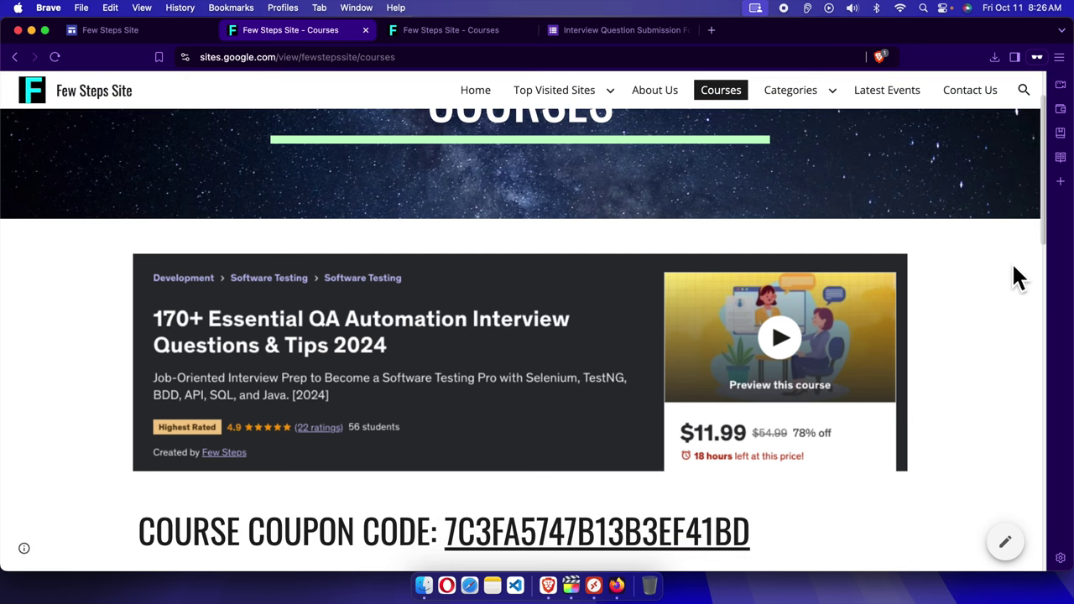
scroll(1053, 220, "down", 3)
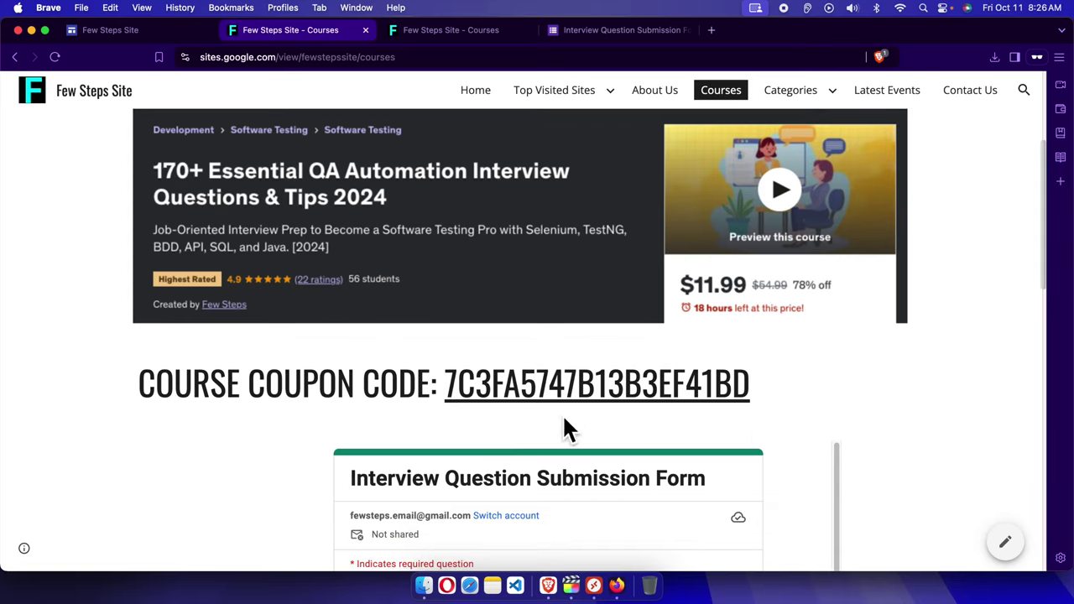
scroll(605, 419, "down", 5)
scroll(785, 314, "down", 5)
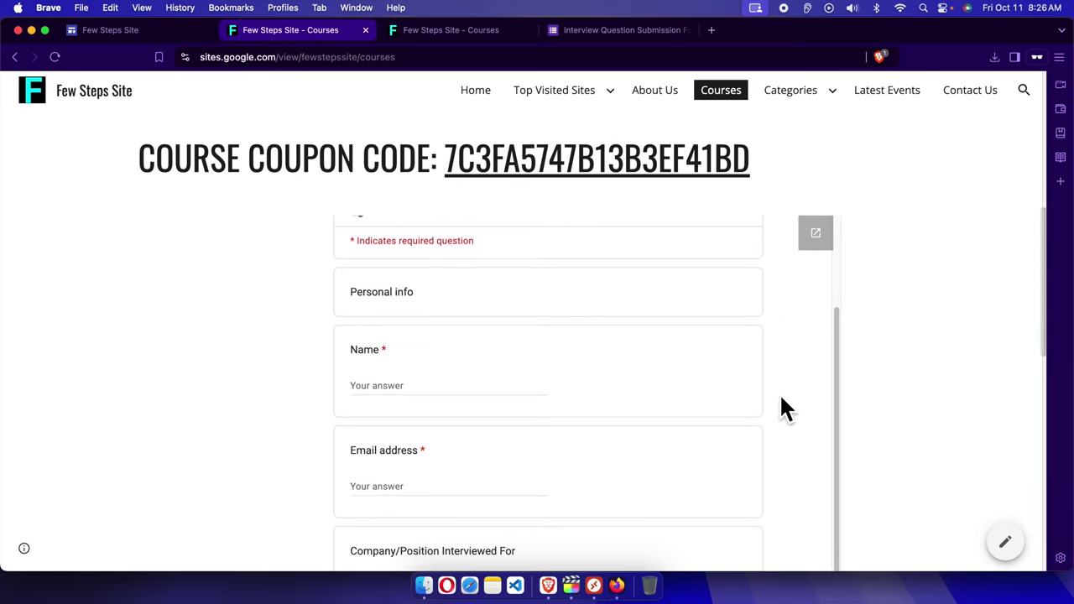
scroll(697, 408, "down", 5)
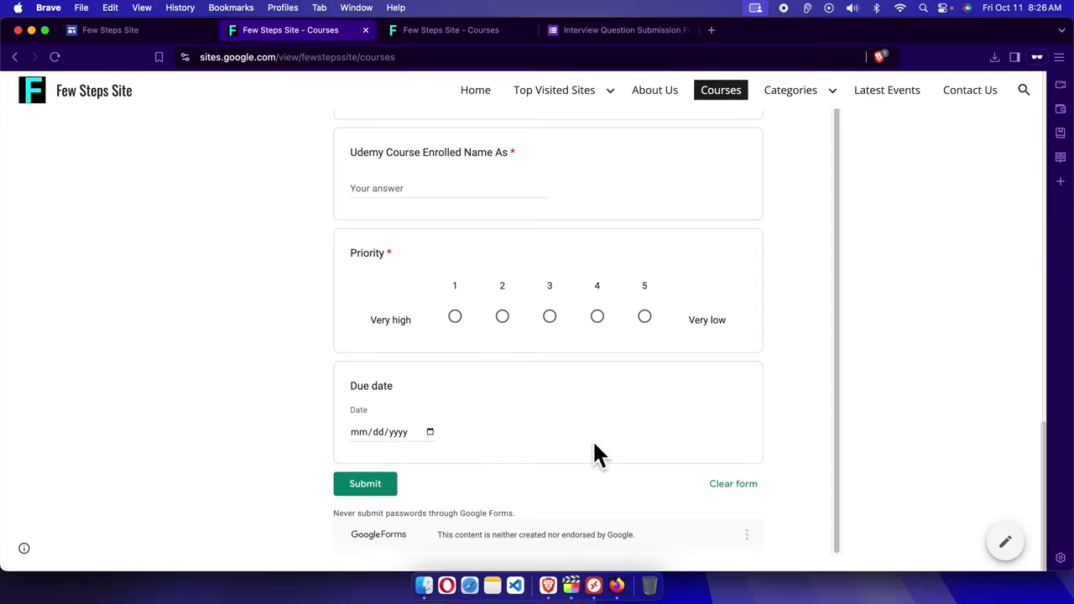
scroll(645, 361, "up", 2)
scroll(647, 354, "up", 10)
scroll(887, 364, "down", 7)
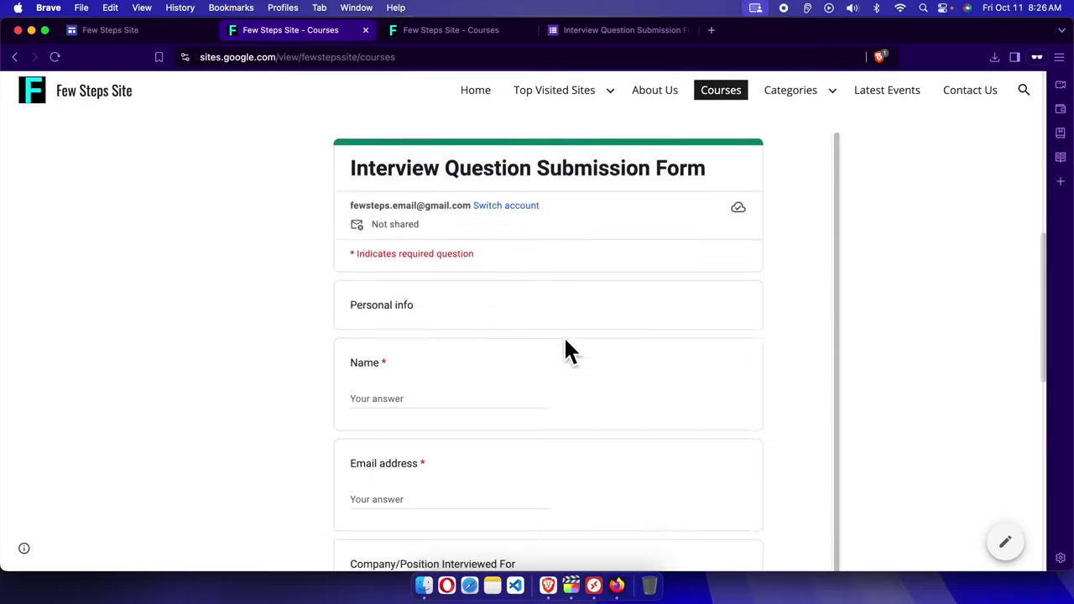
scroll(947, 331, "up", 6)
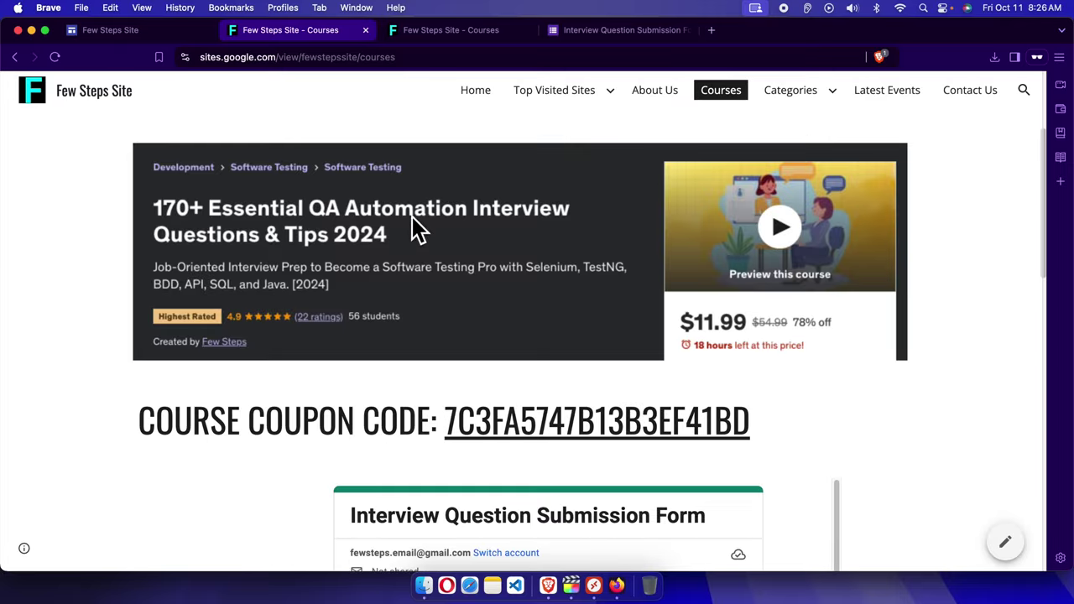
left_click(133, 32)
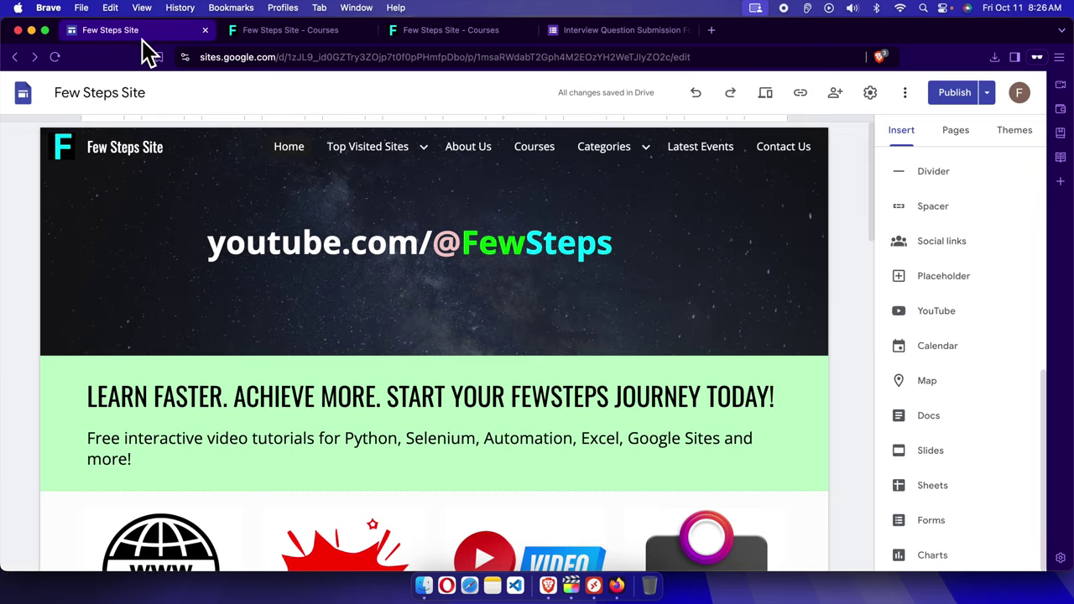
Open the Courses page from the Pages list and scroll to the coupon code and embedded form
left_click(957, 134)
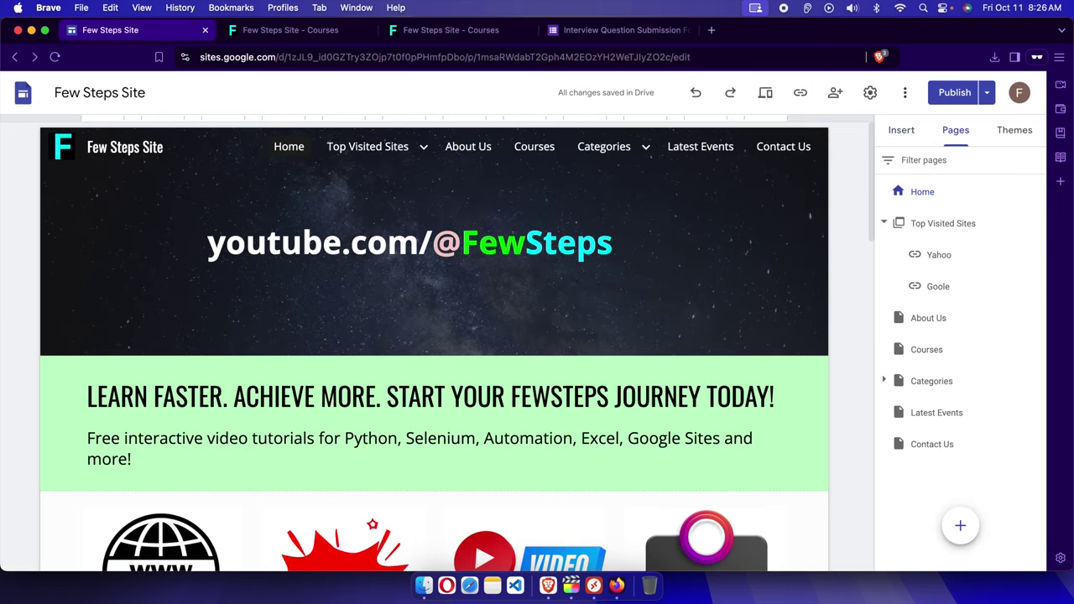
left_click(950, 352)
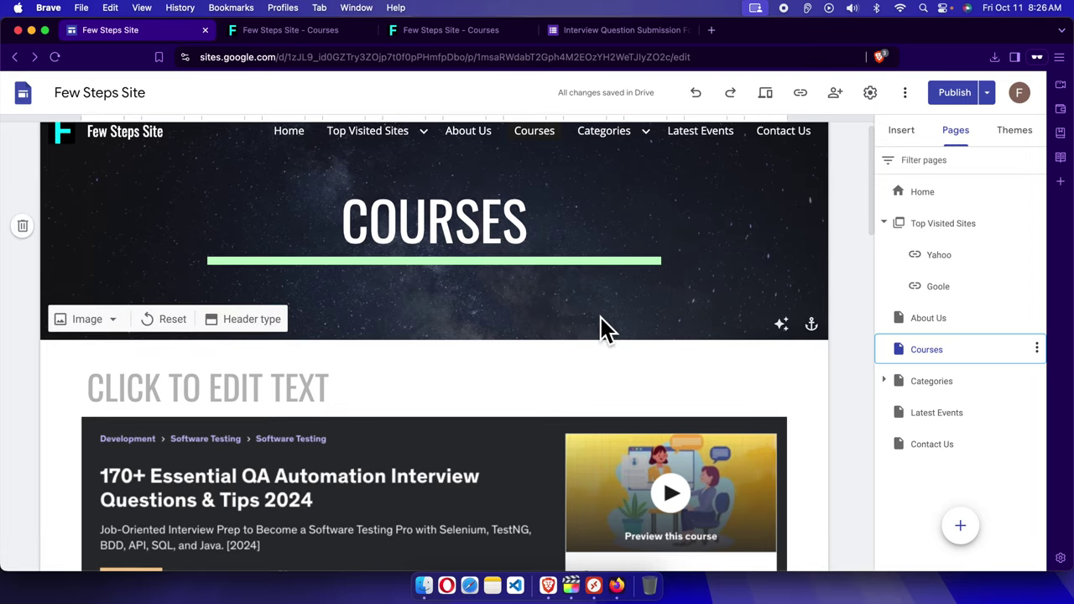
scroll(621, 323, "down", 10)
scroll(755, 313, "up", 2)
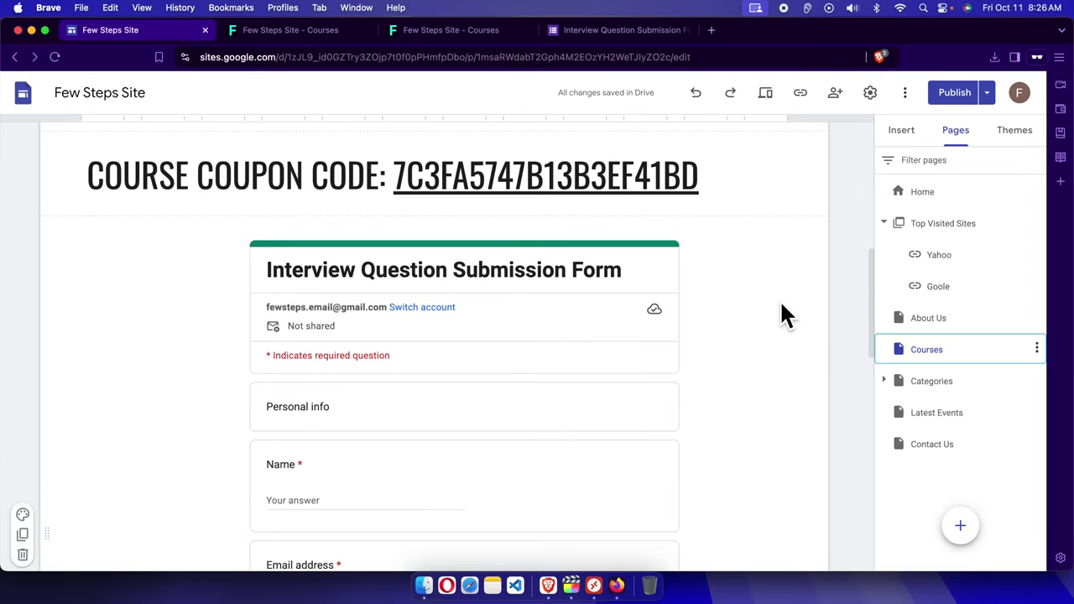
scroll(767, 335, "up", 3)
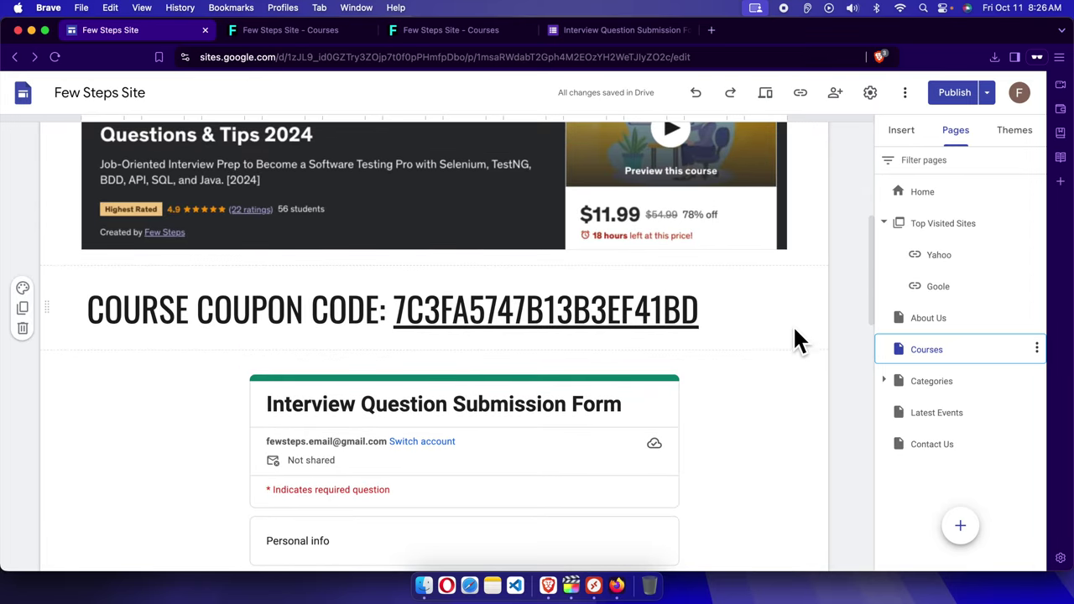